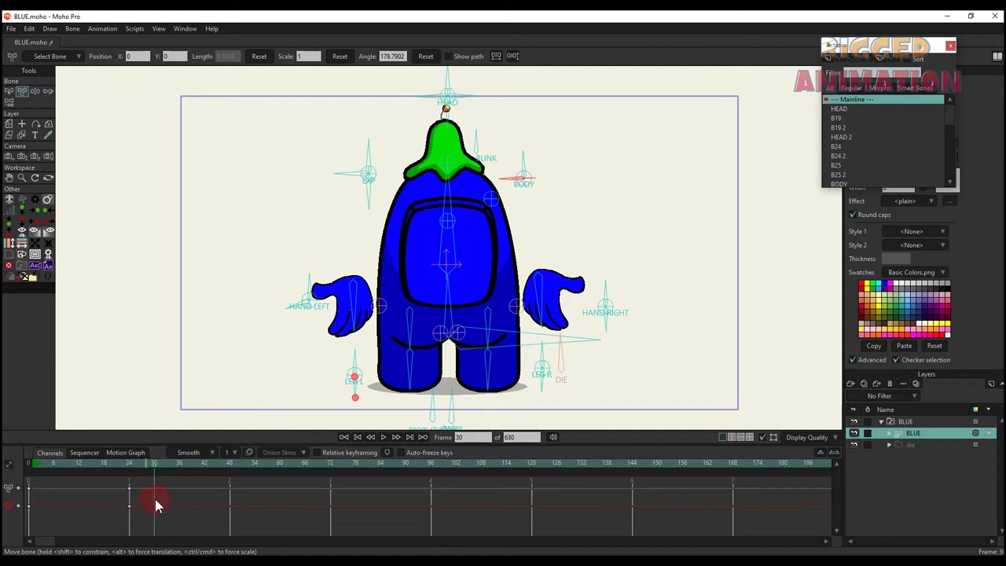
Turn the character by rotating the BODY bone to about 360° at frame 55, and preview the turn.
click(182, 464)
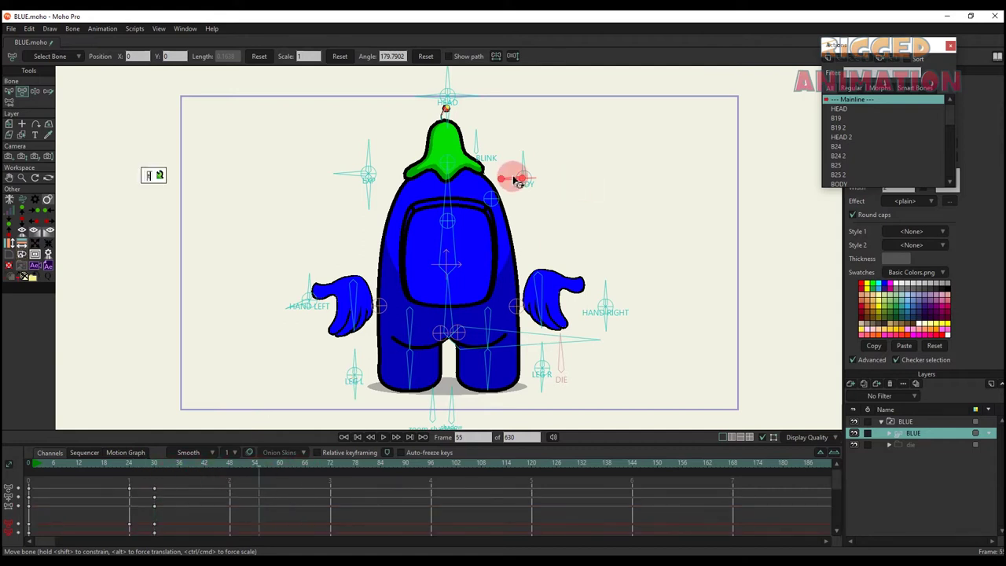
drag(512, 177, 655, 115)
key(super+space)
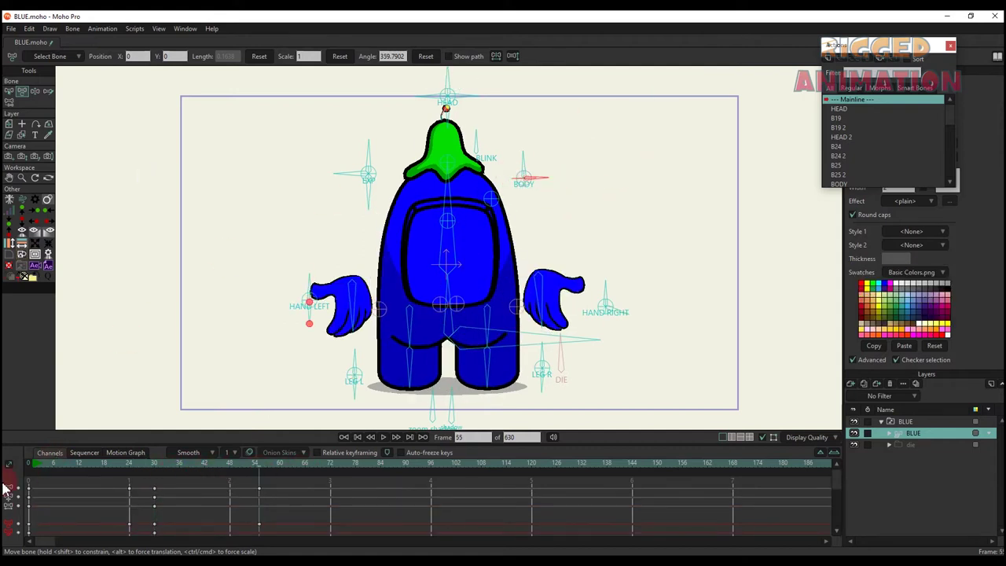
drag(31, 464, 312, 487)
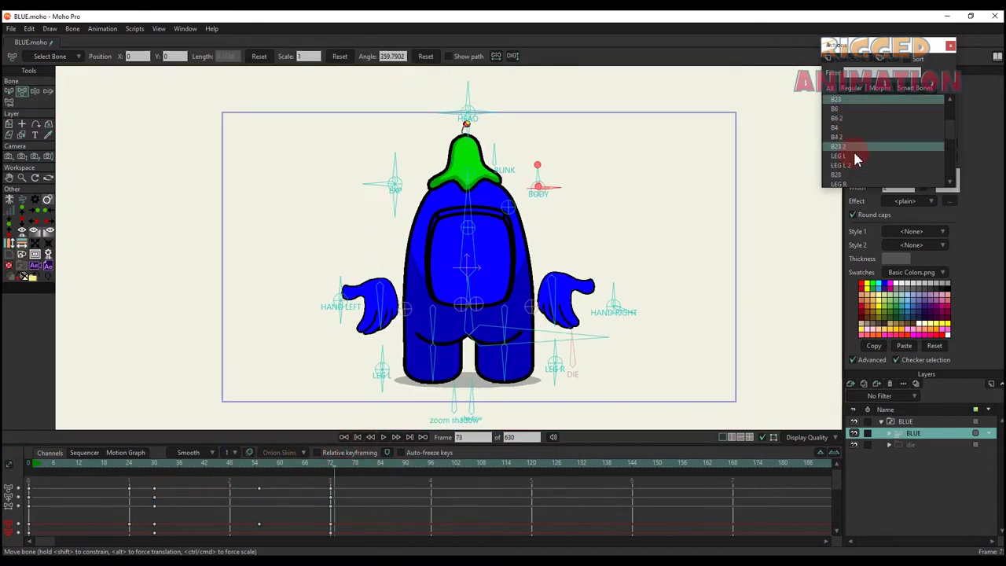
Insert the RUN BACK action at frame 73 on the main timeline and play it back.
scroll(852, 157, down, 4)
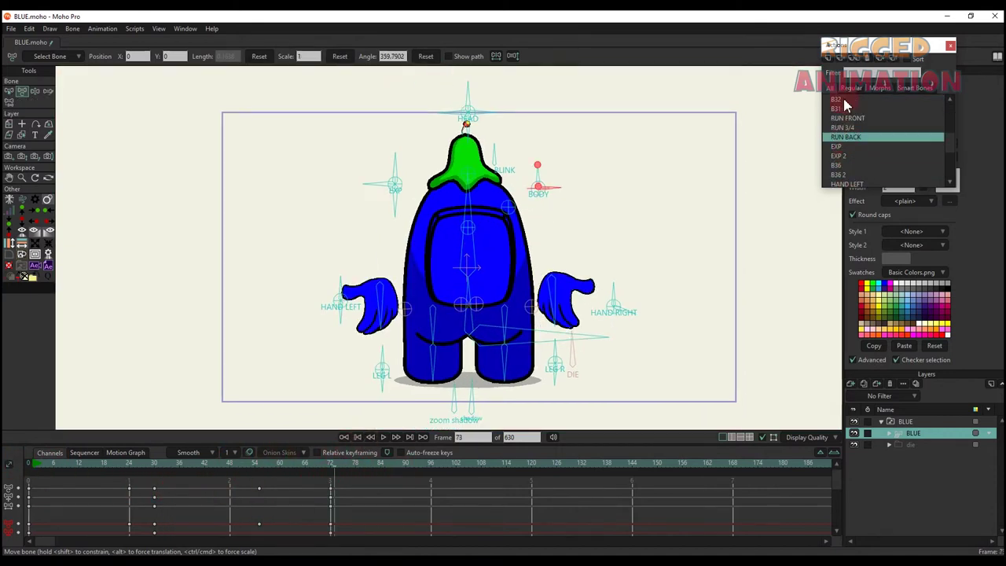
click(855, 59)
click(318, 463)
key(space)
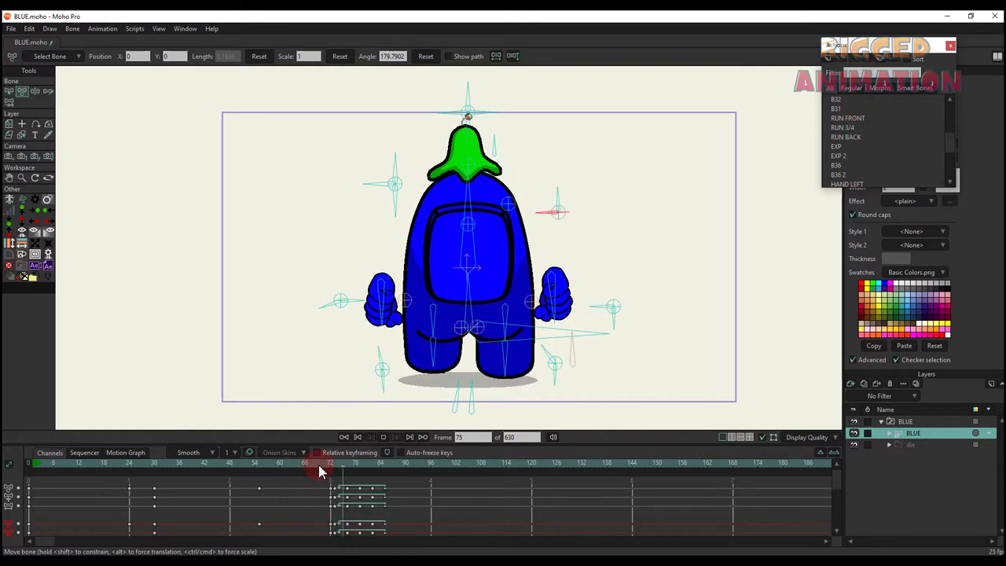
click(281, 468)
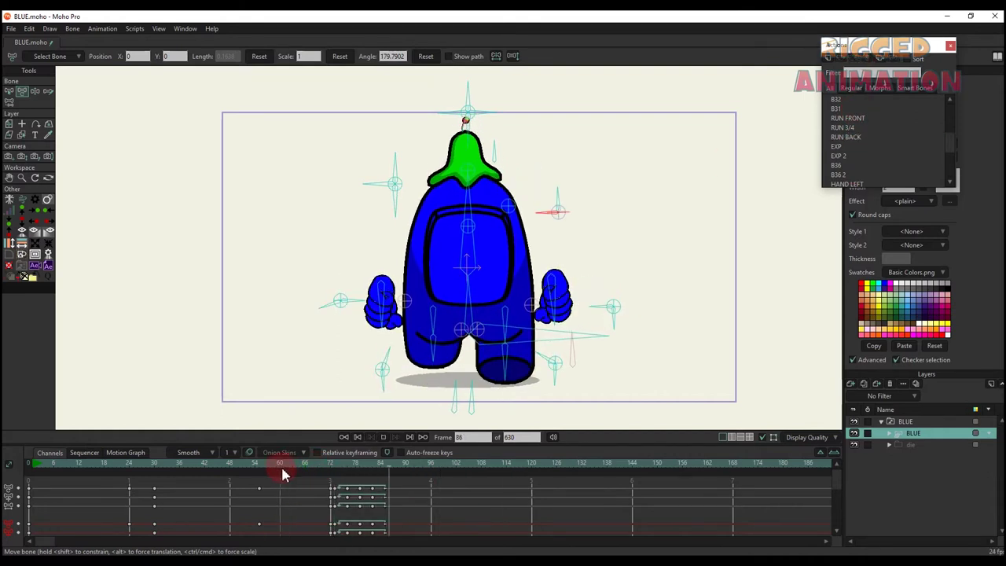
Turn the character to the left side view by rotating the BODY bone to about 233° at frame 135.
click(463, 470)
key(space)
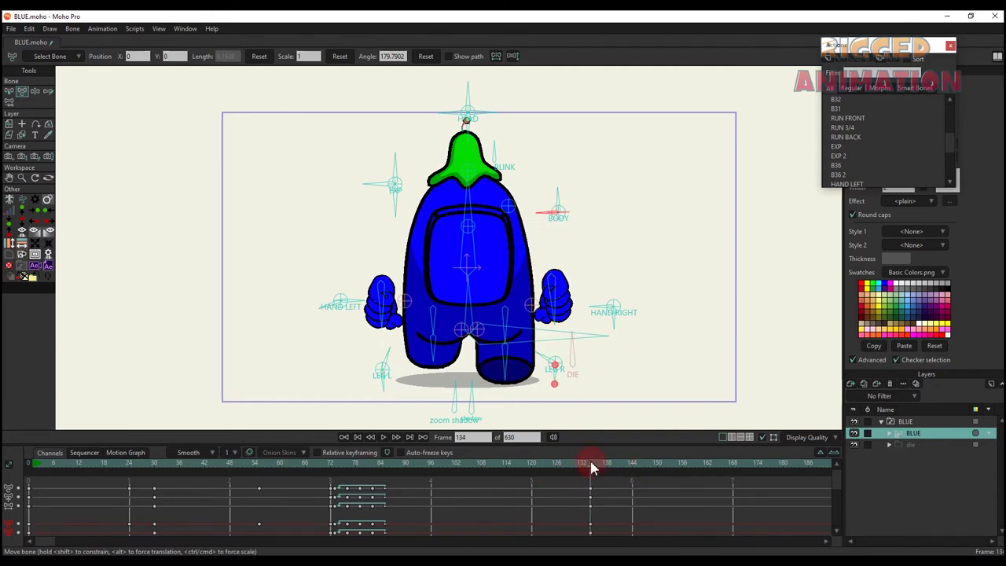
drag(550, 220, 553, 236)
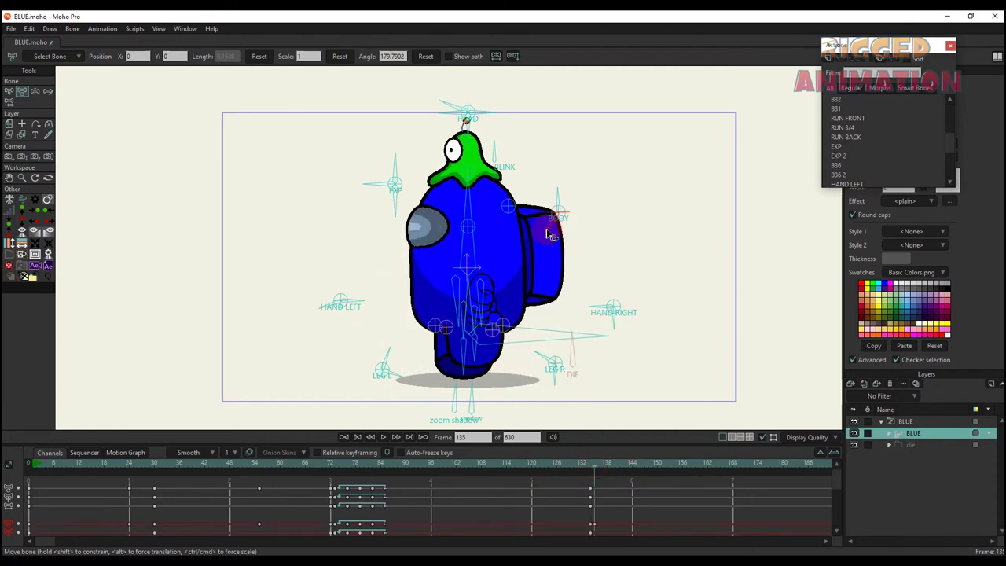
click(673, 203)
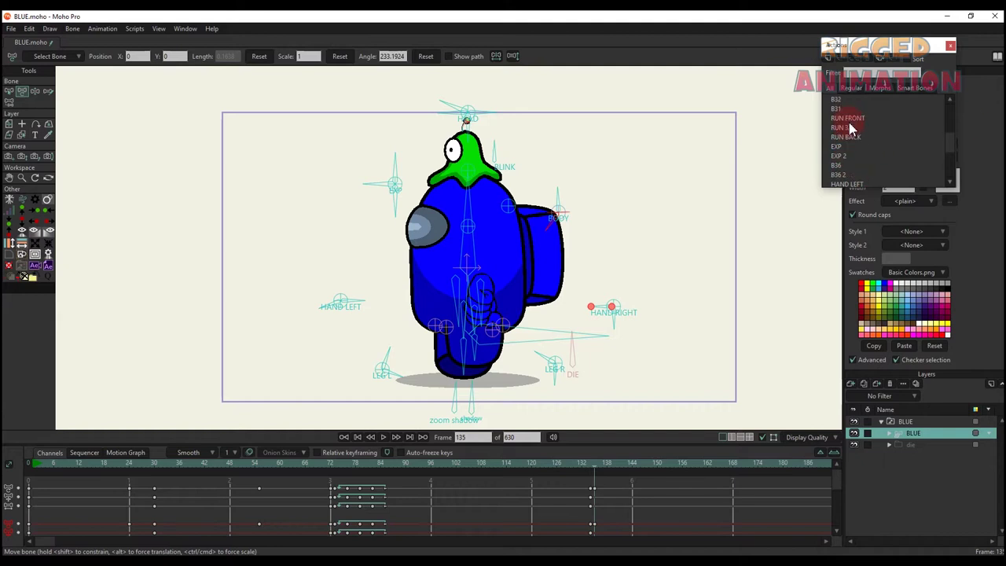
Insert the RUN 3/4 action right after frame 135 and play back the run cycle.
click(580, 466)
key(space)
click(583, 468)
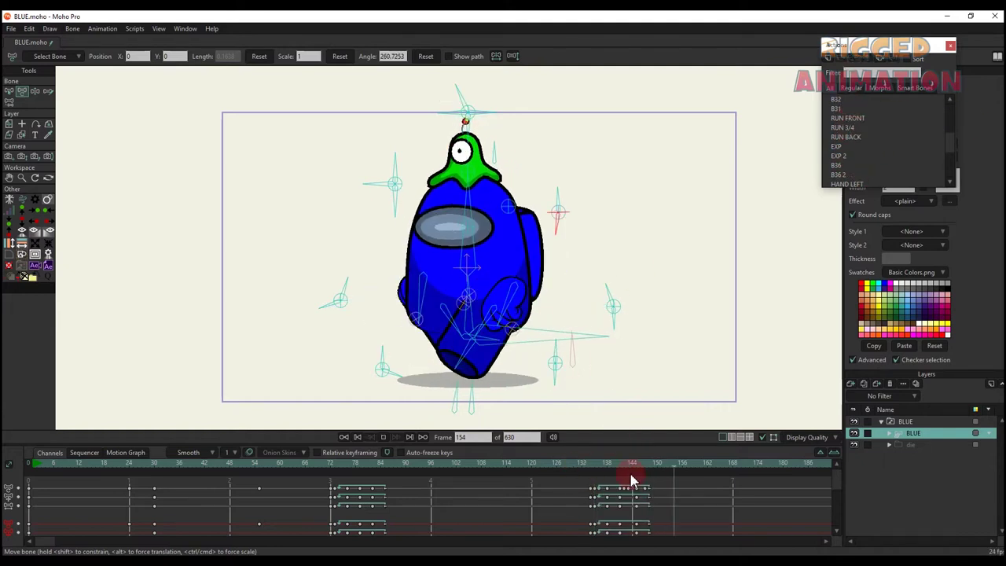
key(space)
Try turning the character to face right by rotating the HEAD bone to about 47° at frame 187.
drag(621, 507, 403, 511)
click(557, 469)
click(595, 470)
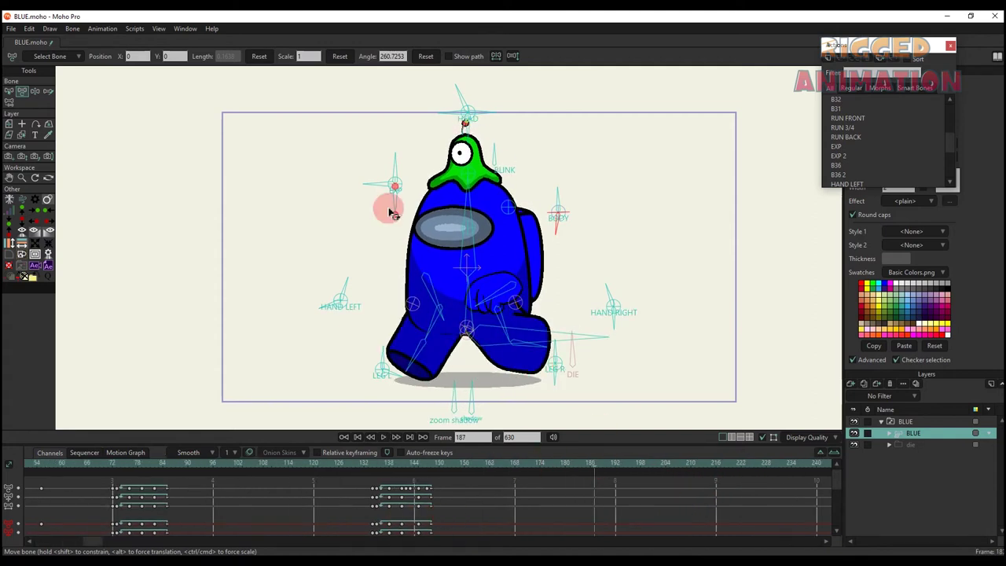
scroll(464, 93, up, 1)
drag(459, 93, 456, 86)
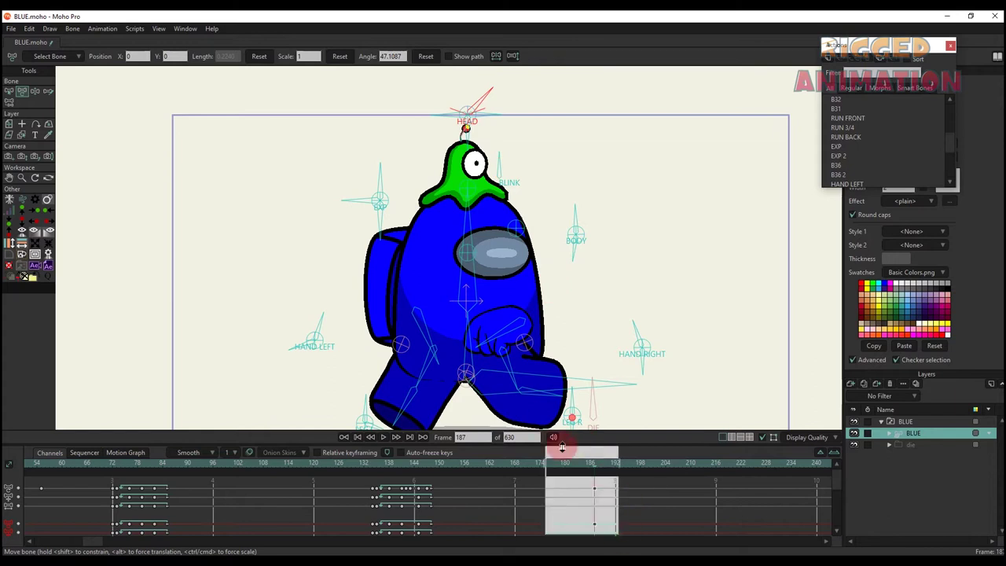
Key the HEAD bone at frame 177, rotate it to about 55° at frame 184, and play back the turn.
click(553, 470)
click(581, 469)
drag(460, 101, 483, 97)
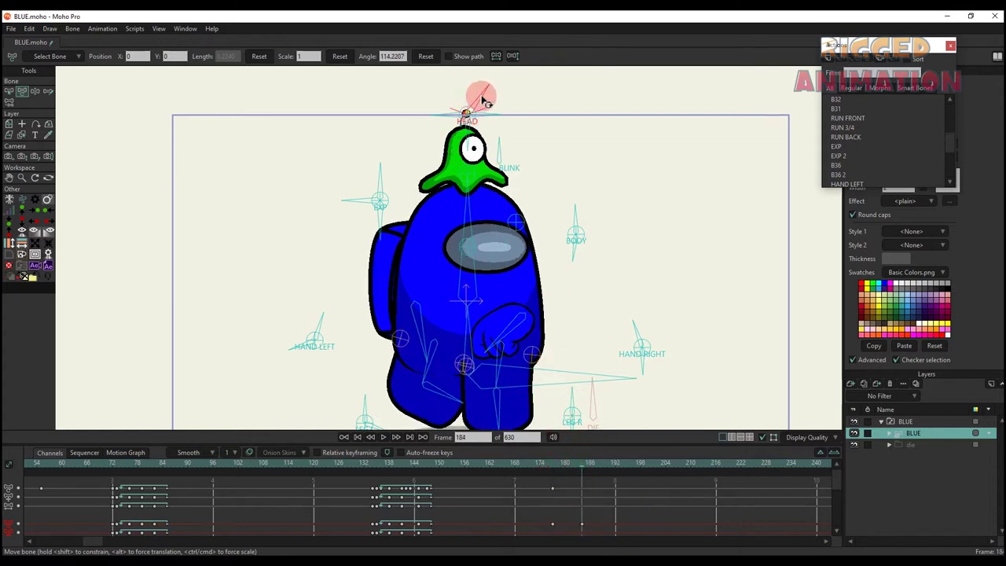
click(552, 469)
scroll(570, 248, down, 2)
key(space)
key(space)
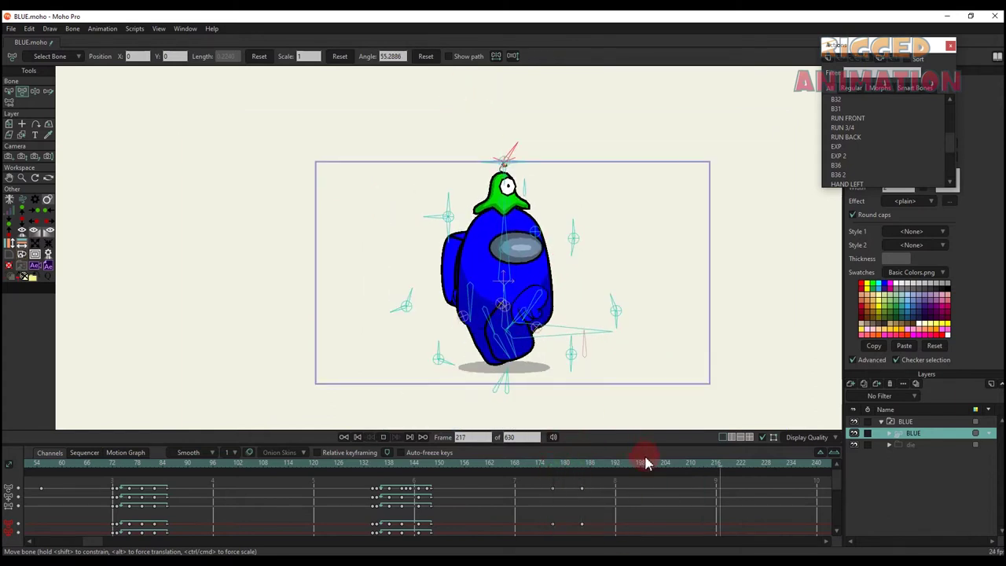
Key the HEAD bone at frame 217, rotate it to 160° at frame 224, and preview the turn to the left.
click(746, 467)
click(501, 144)
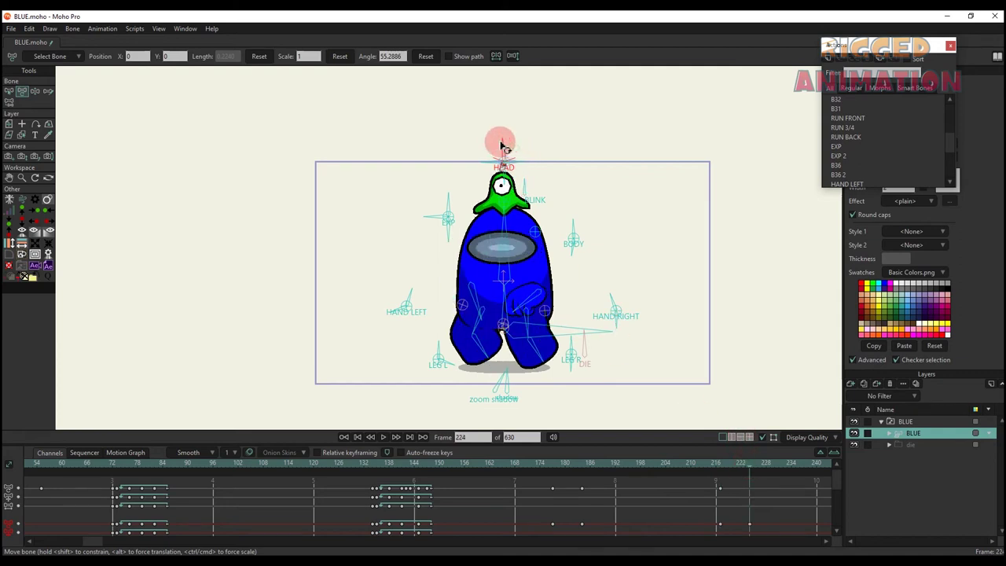
drag(707, 468, 580, 484)
key(space)
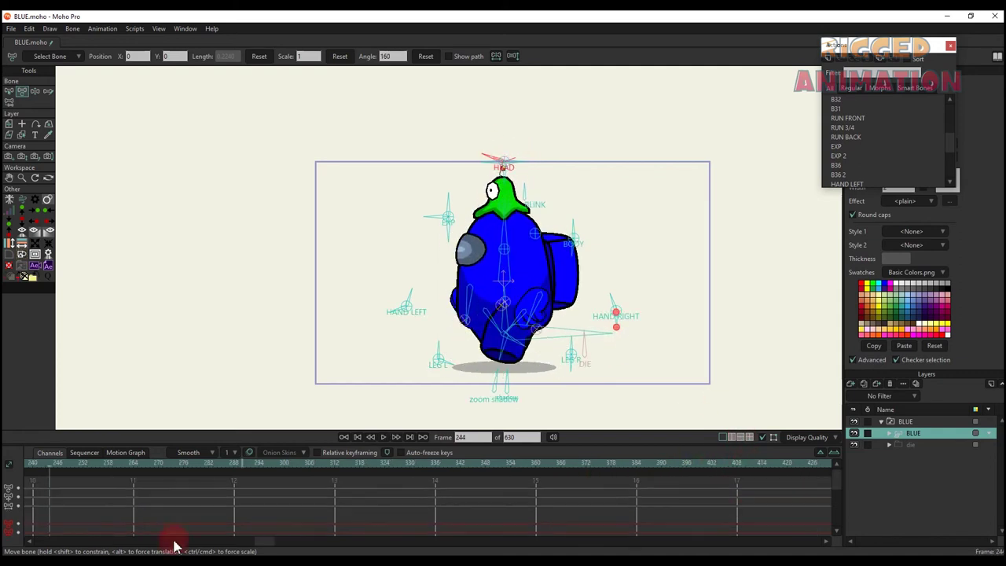
key(space)
Key the HEAD bone at frame 244 and rotate it to about 114° at frame 251.
scroll(521, 153, up, 5)
click(473, 151)
click(389, 467)
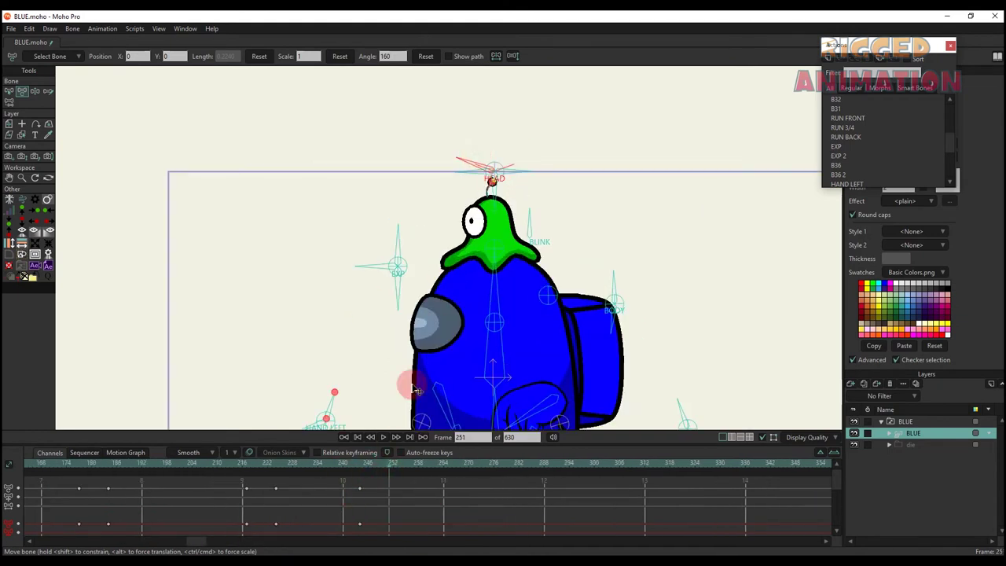
scroll(470, 154, down, 2)
drag(446, 123, 430, 58)
scroll(473, 122, up, 1)
scroll(474, 127, down, 1)
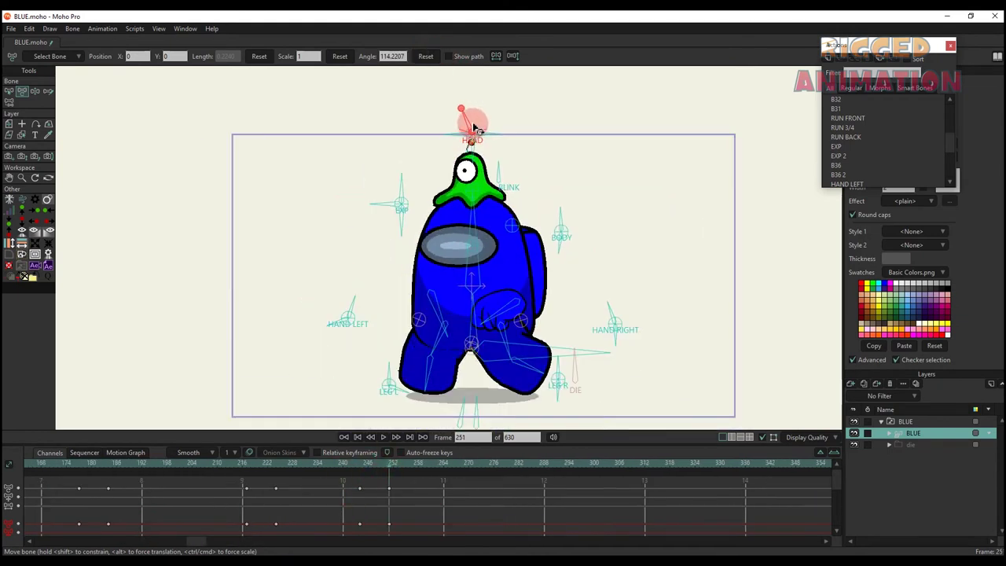
Try enlarging the visor at frame 251 by rotating the second control bone at the head to about 111°.
scroll(474, 128, up, 2)
drag(472, 159, 446, 100)
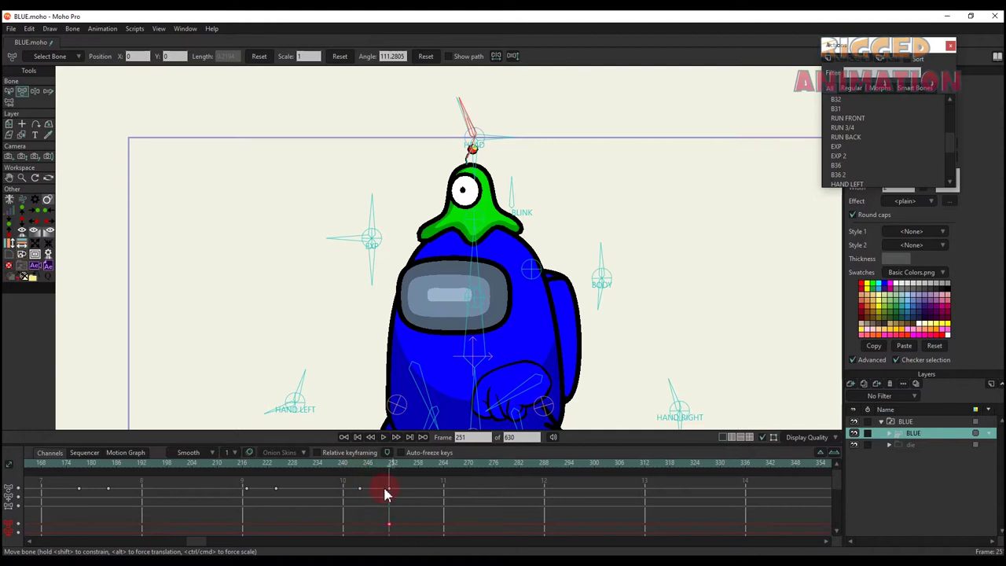
Key the EXP bone at frame 244 and rotate it to about 218° at frame 251 for the crying expression.
click(359, 470)
scroll(389, 252, down, 2)
scroll(385, 236, up, 1)
click(385, 233)
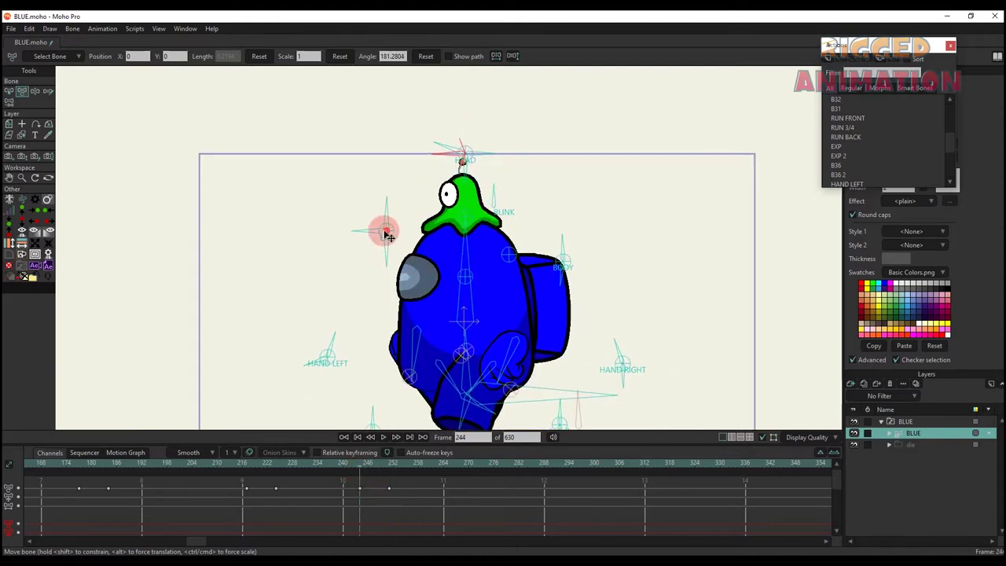
click(387, 470)
click(385, 248)
drag(377, 213, 368, 259)
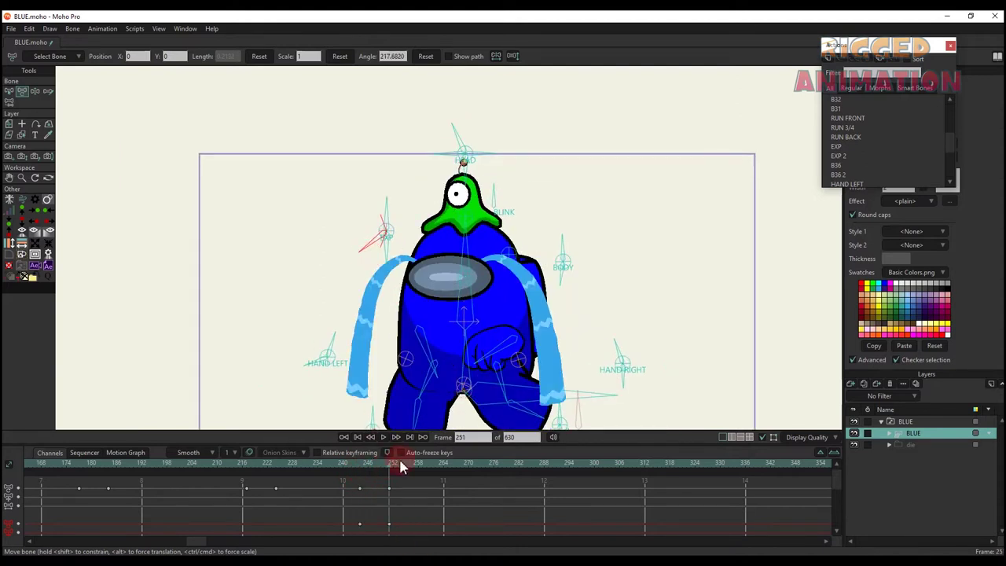
Preview the crying expression, rotate the HEAD bone to 160° at frame 251, and play the section back.
click(359, 470)
key(space)
scroll(451, 319, down, 1)
drag(412, 469, 391, 469)
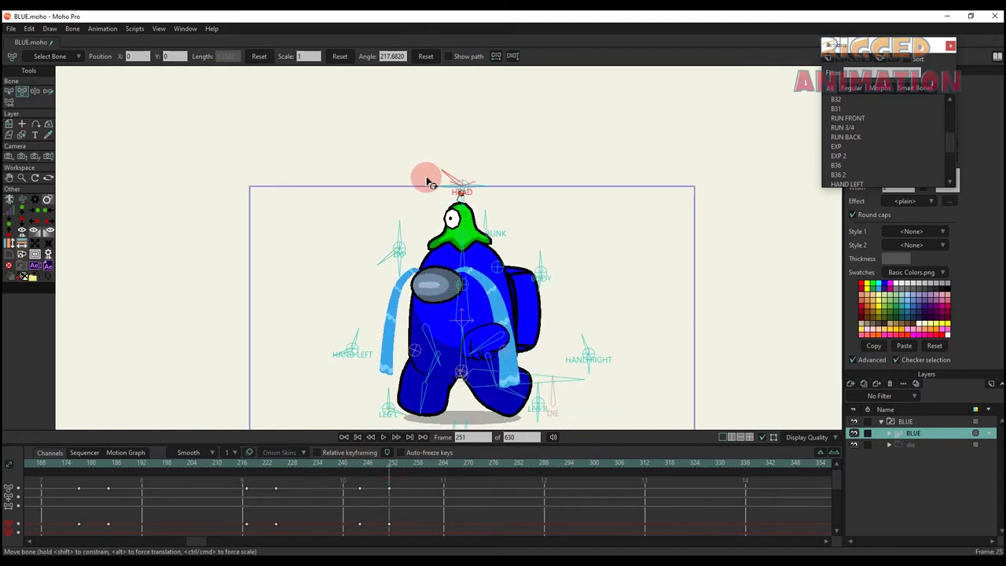
click(361, 468)
key(space)
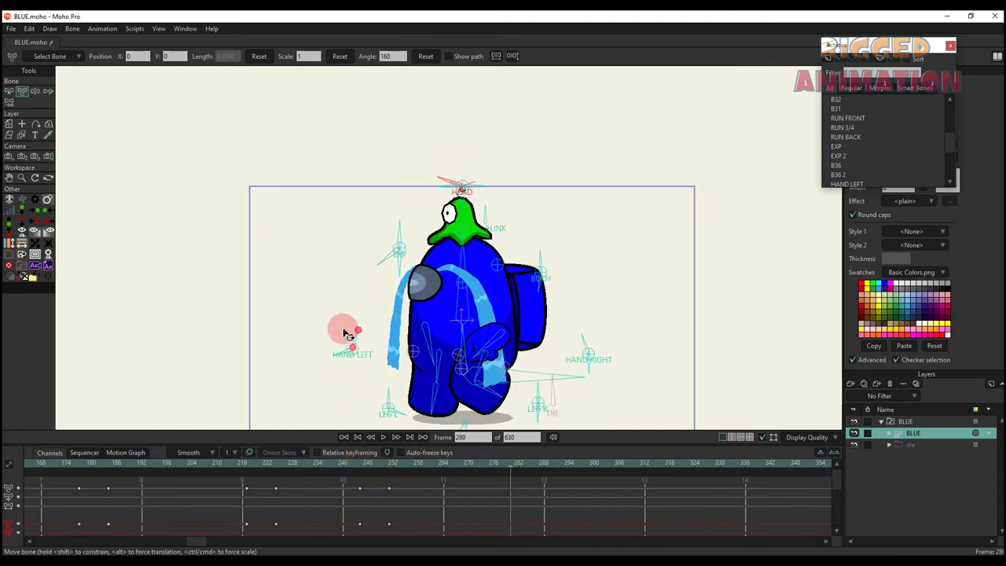
Try rotating the HEAD bone to about 114° and the EXP bone to 180° at frame 286 to end the crying.
click(535, 467)
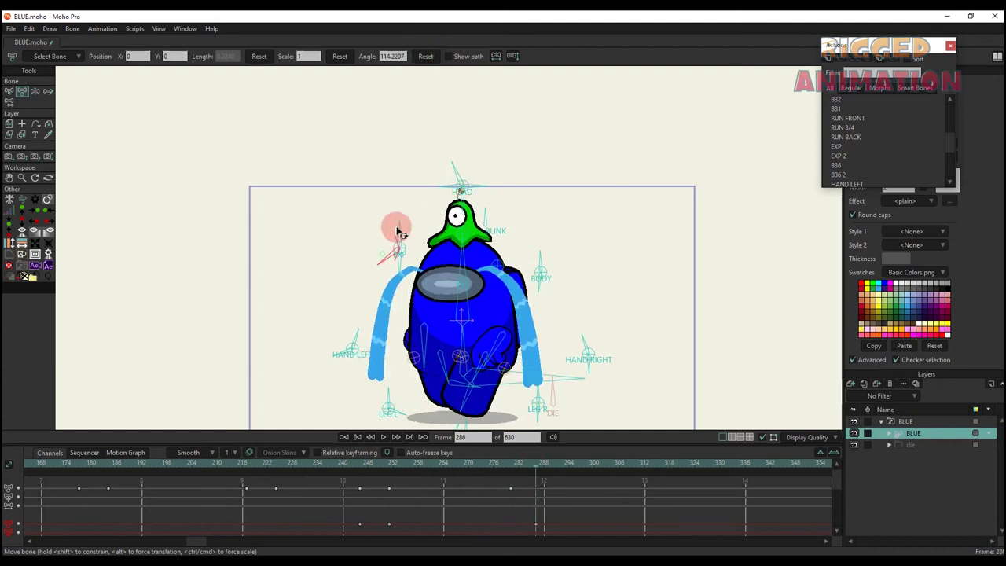
drag(511, 469, 590, 480)
drag(490, 274, 485, 224)
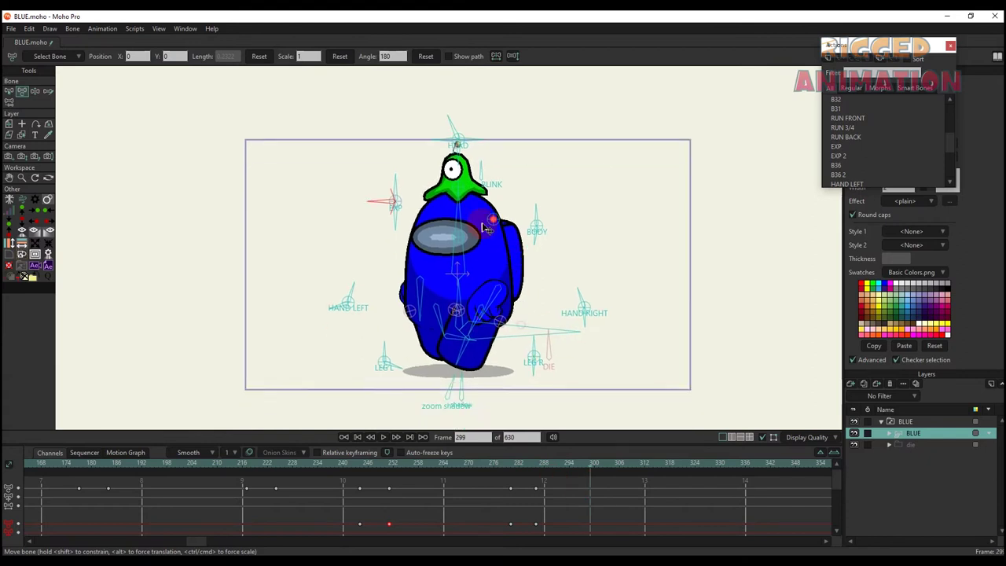
Try turning the character by rotating the BODY bone to about 313° at frame 299, and delete that key.
scroll(480, 207, up, 2)
drag(559, 252, 581, 255)
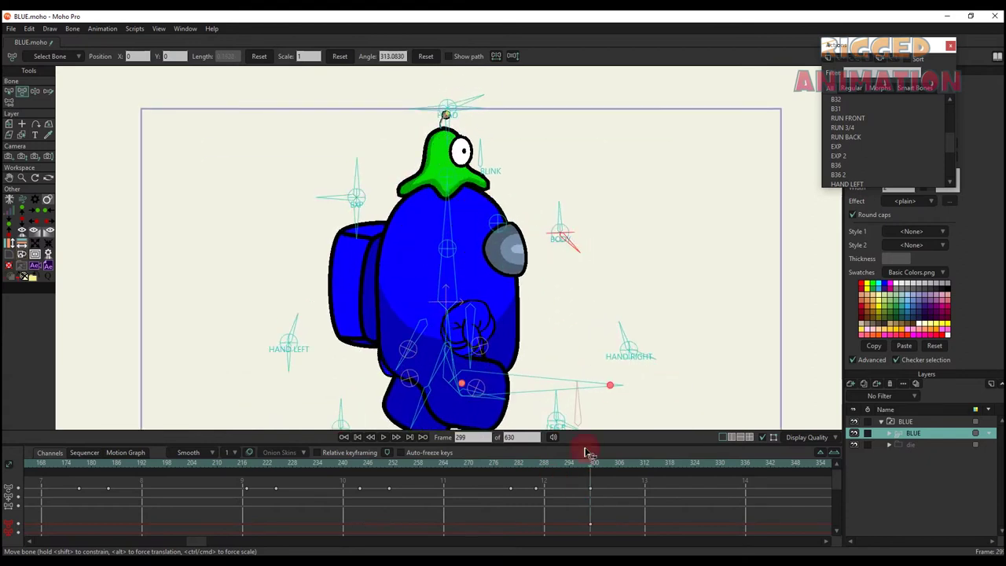
key(Delete)
Try rotating the BODY bone at frame 286 so the character faces front.
drag(542, 470, 536, 470)
scroll(502, 312, down, 2)
scroll(502, 314, up, 1)
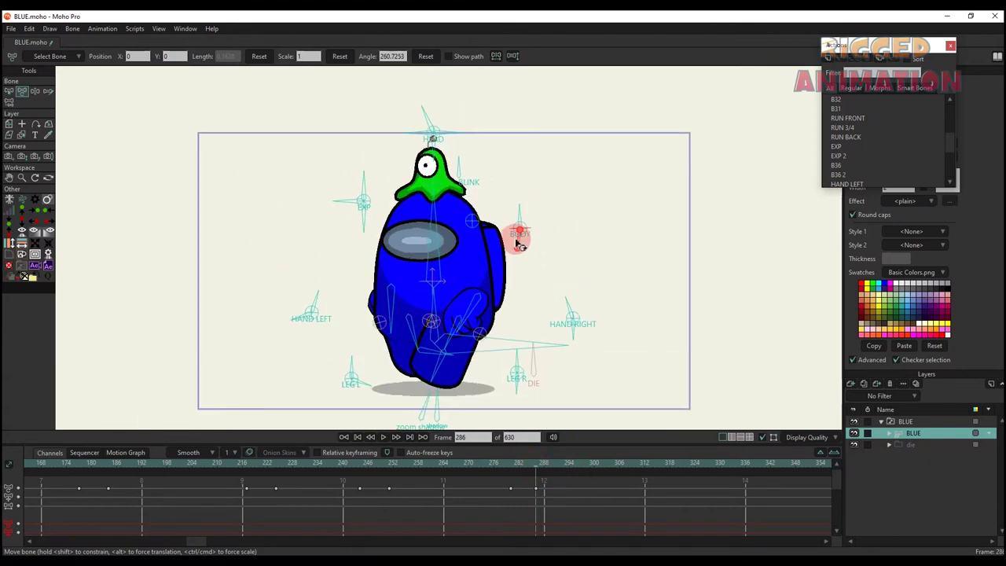
drag(517, 242, 516, 215)
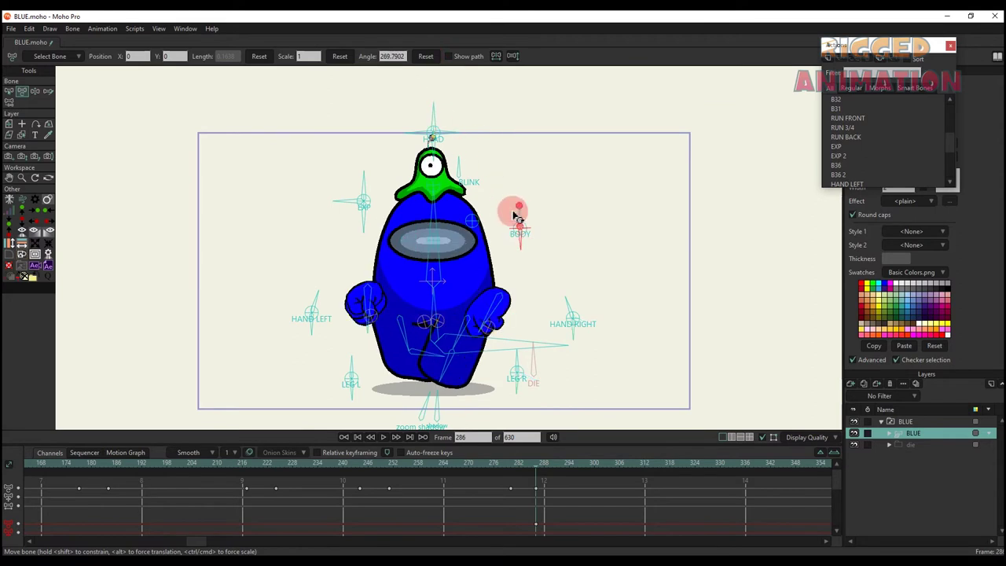
Key the full pose at frame 280 and clear the keys at frame 286.
click(511, 468)
click(517, 469)
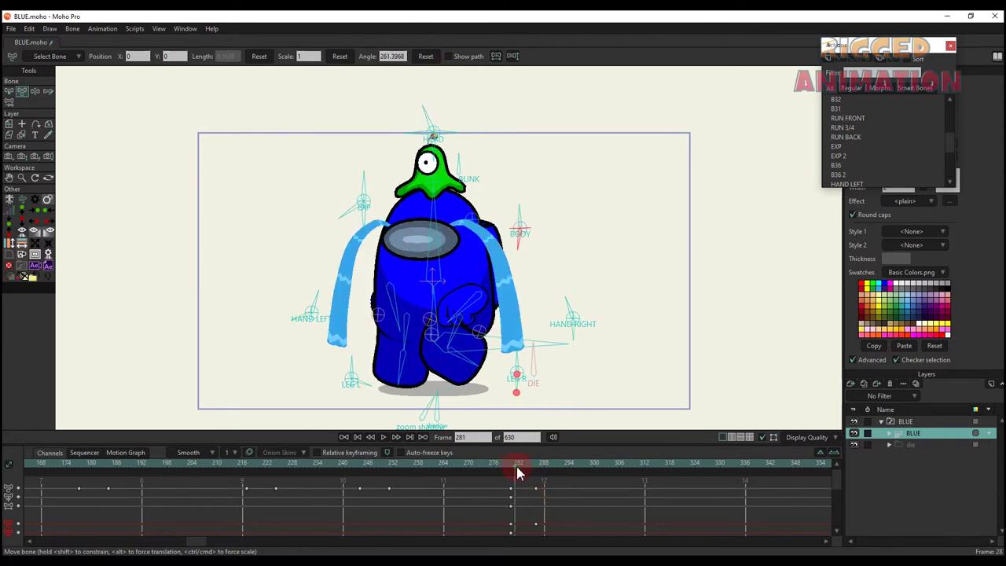
key(ctrl+z)
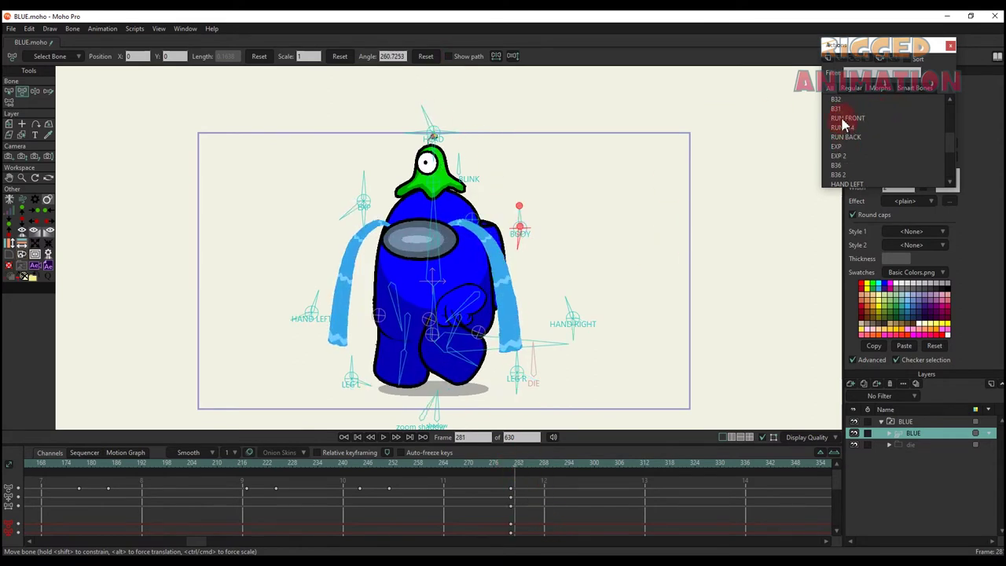
Insert the RUN FRONT action at frame 281 and play back the run.
click(844, 119)
click(853, 60)
click(496, 466)
key(space)
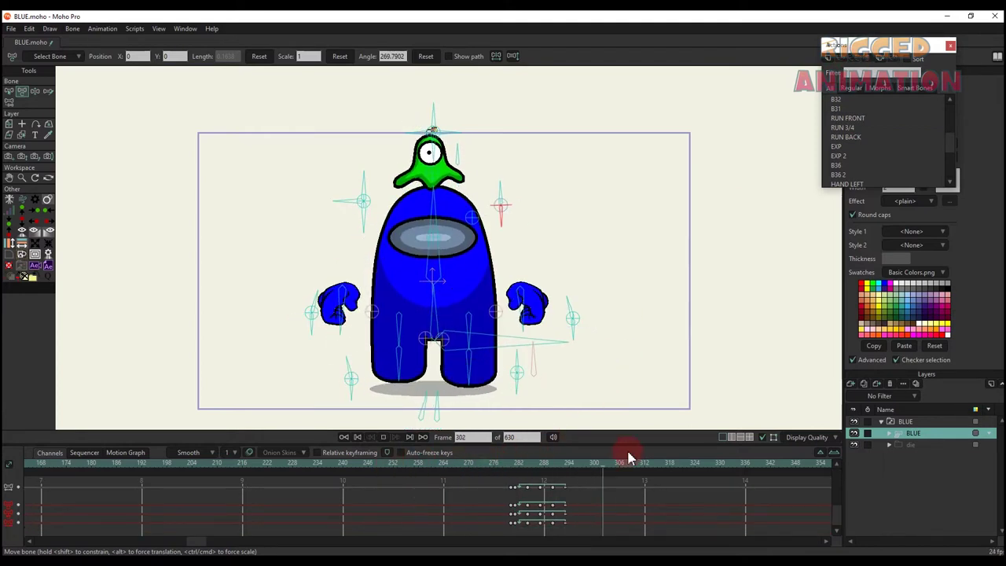
Open the left hand by rotating the HAND LEFT bone to about 41° at frame 328, and change the interpolation of its keys.
scroll(318, 308, up, 2)
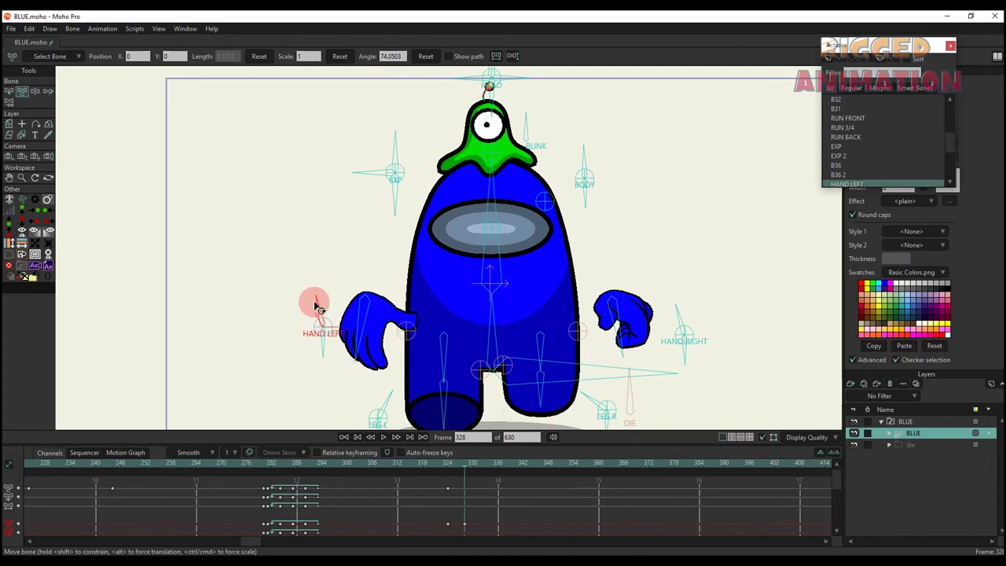
drag(317, 306, 351, 309)
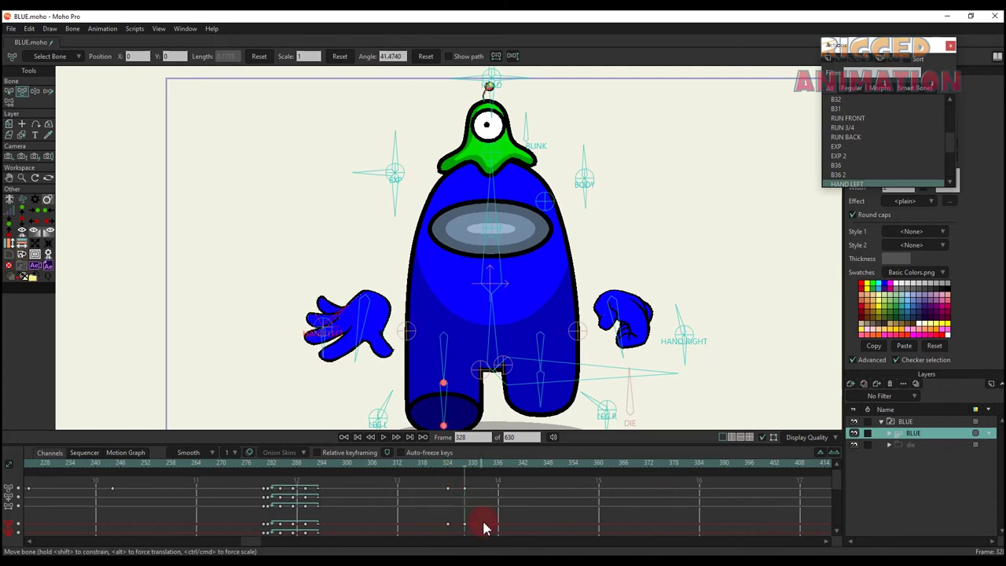
right_click(447, 488)
click(540, 494)
click(430, 466)
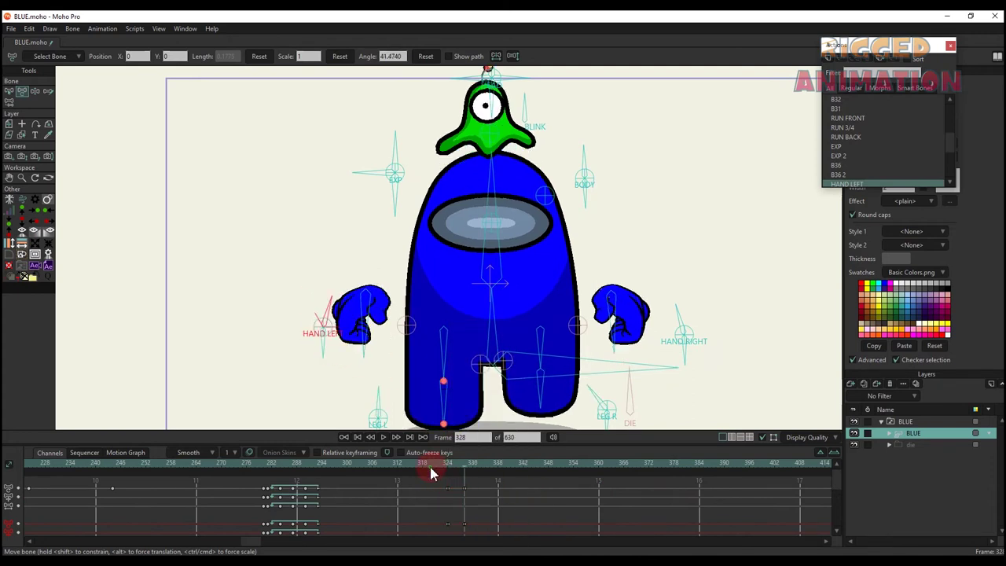
scroll(501, 323, down, 2)
key(space)
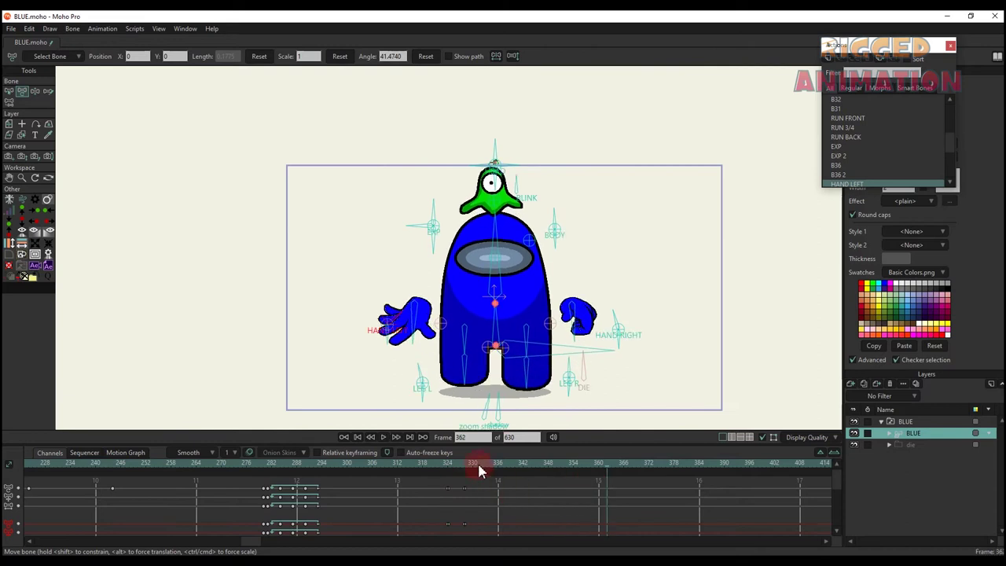
Play back the left hand's opening from about frame 325.
click(524, 466)
scroll(385, 339, up, 2)
drag(384, 336, 544, 416)
key(Delete)
click(454, 465)
key(space)
key(space)
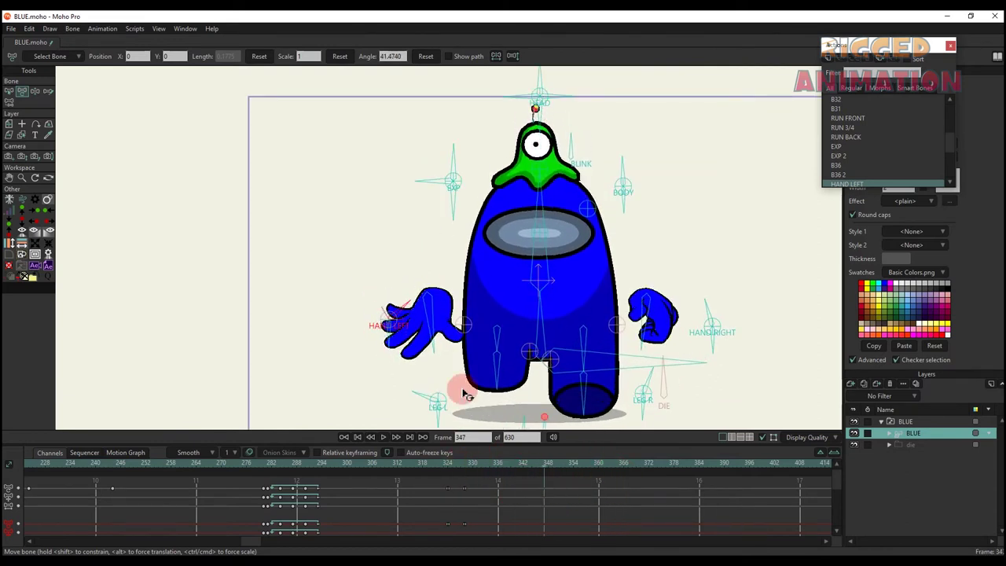
Try rotating the BLINK bone at frame 347 to close the eye, and reset its angle.
scroll(388, 329, up, 2)
click(363, 321)
click(482, 201)
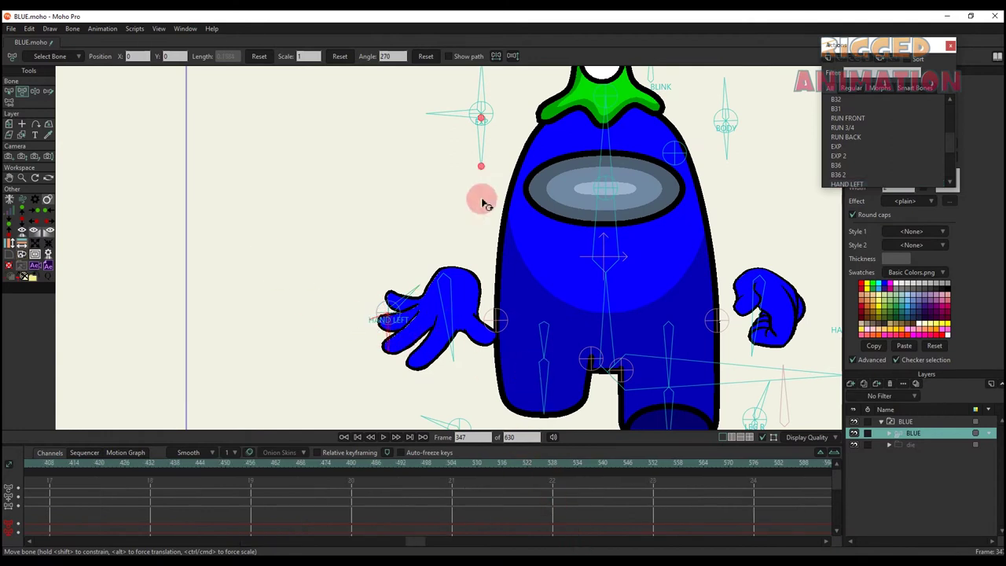
drag(412, 540, 295, 541)
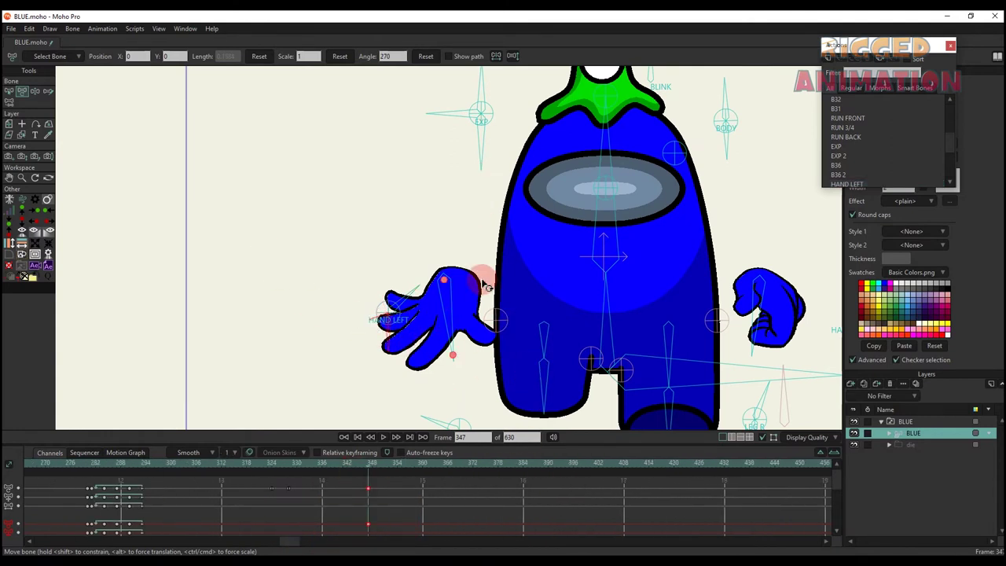
scroll(486, 287, down, 5)
scroll(511, 225, up, 4)
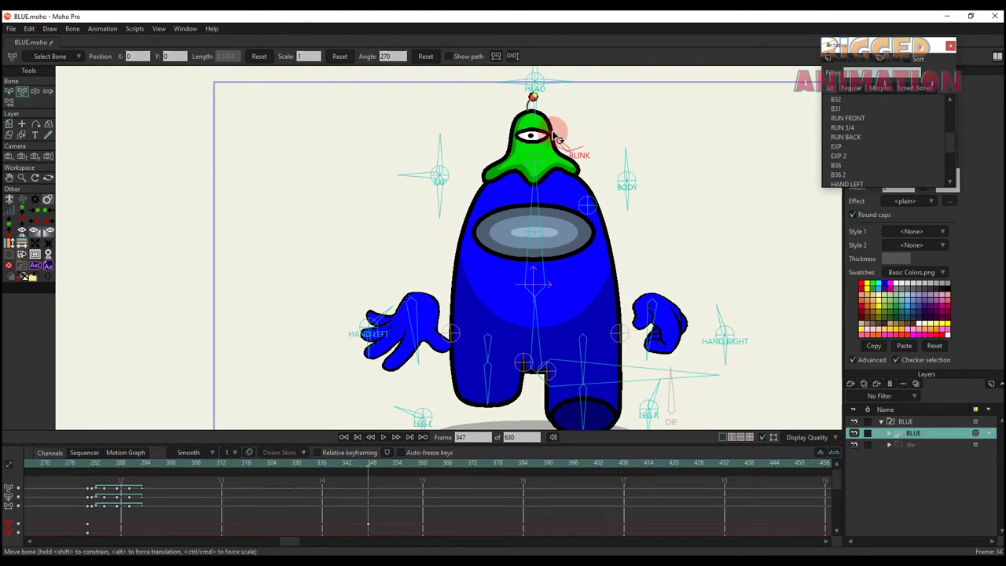
drag(556, 138, 616, 128)
click(429, 59)
scroll(596, 167, up, 2)
scroll(659, 180, down, 2)
click(425, 60)
drag(640, 169, 651, 214)
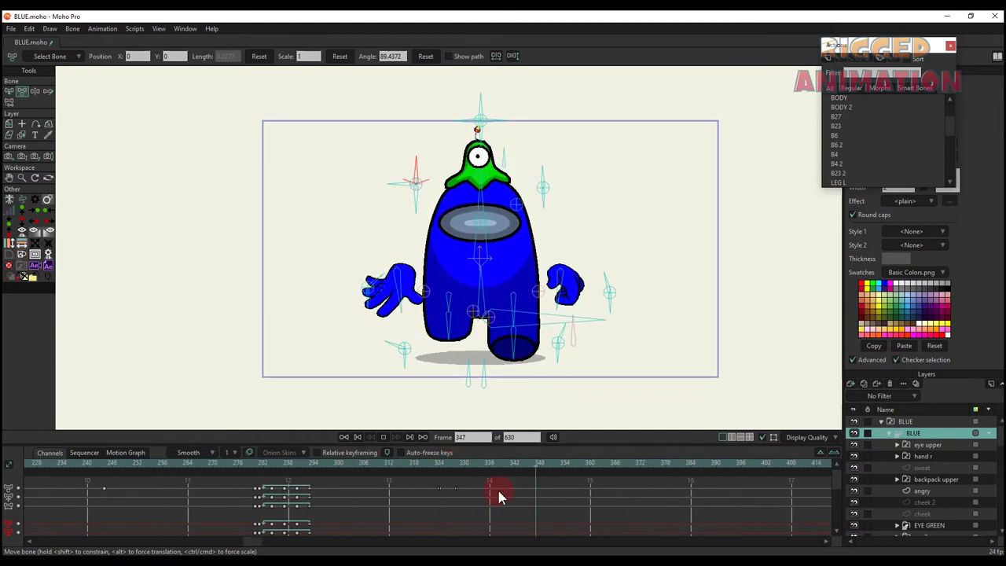
Delete the left hand's keys at frames 324 and 328.
click(442, 486)
key(Delete)
Try rotating the BODY bone to about 301° at frame 333 to turn the character sideways, and clear the resulting keys.
click(476, 465)
scroll(545, 184, up, 1)
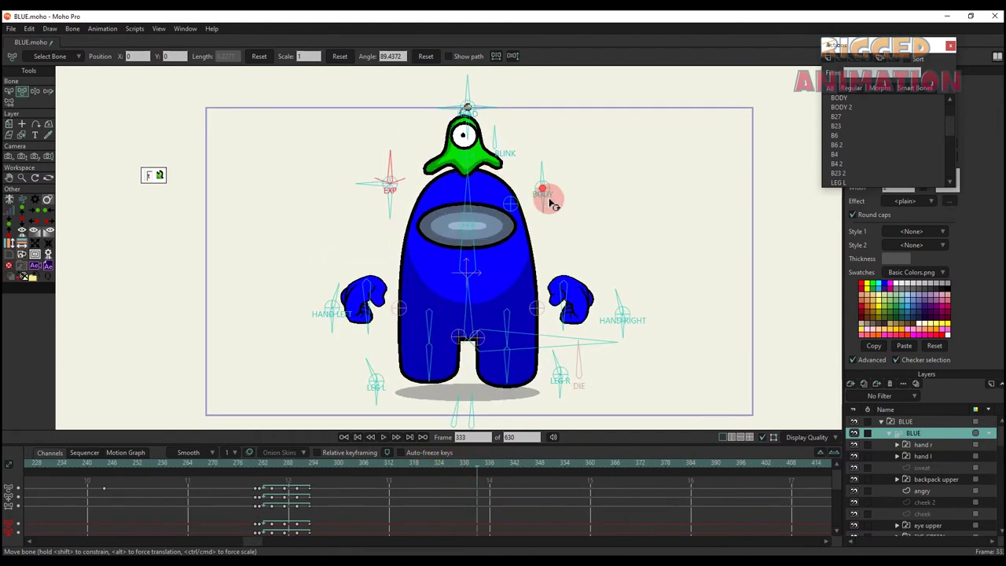
drag(548, 197, 554, 212)
drag(502, 534, 458, 470)
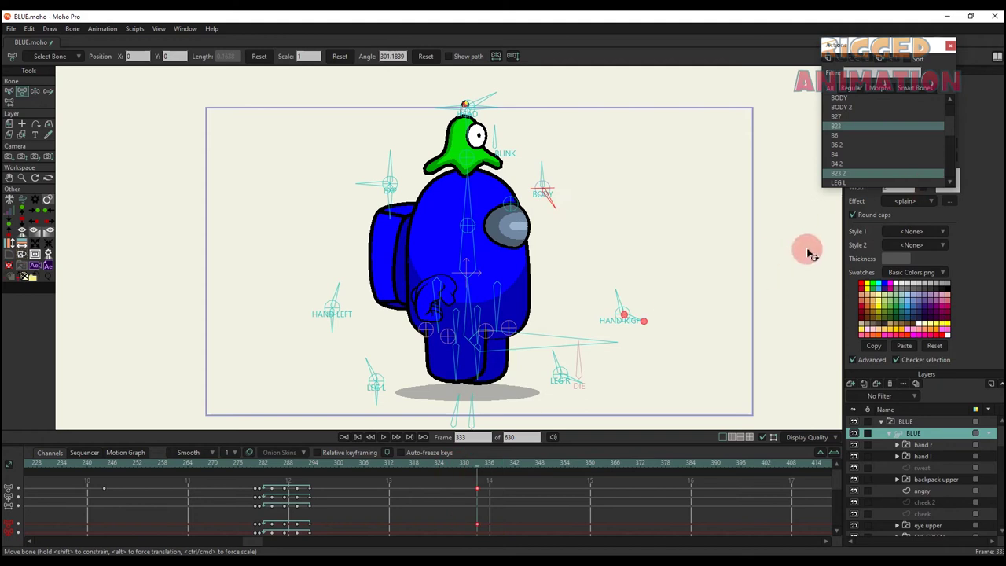
key(Delete)
Insert the RUN 3/4 action at frame 333 and flip the character layer horizontally from that frame, keeping frame 332 unflipped.
scroll(864, 156, down, 5)
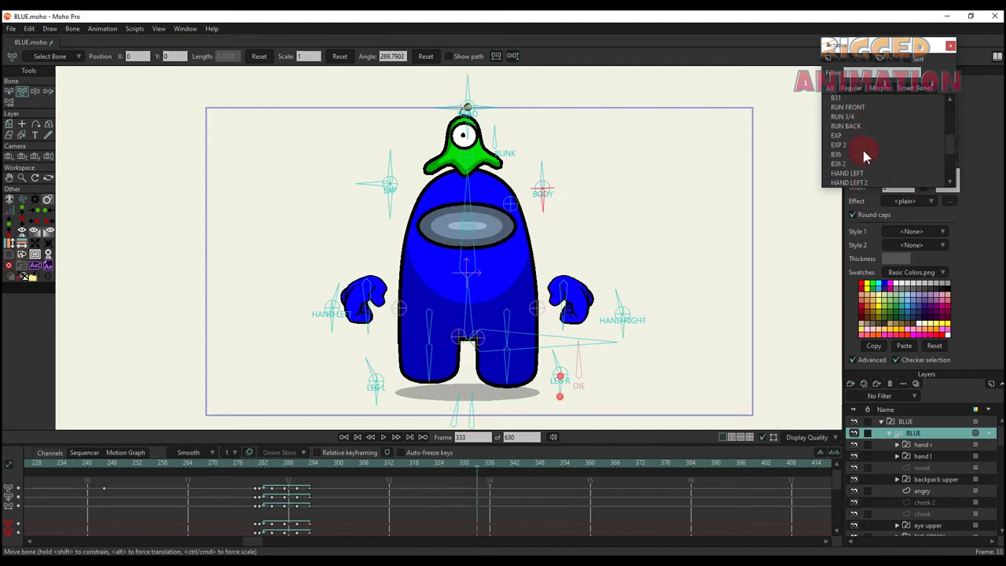
click(844, 127)
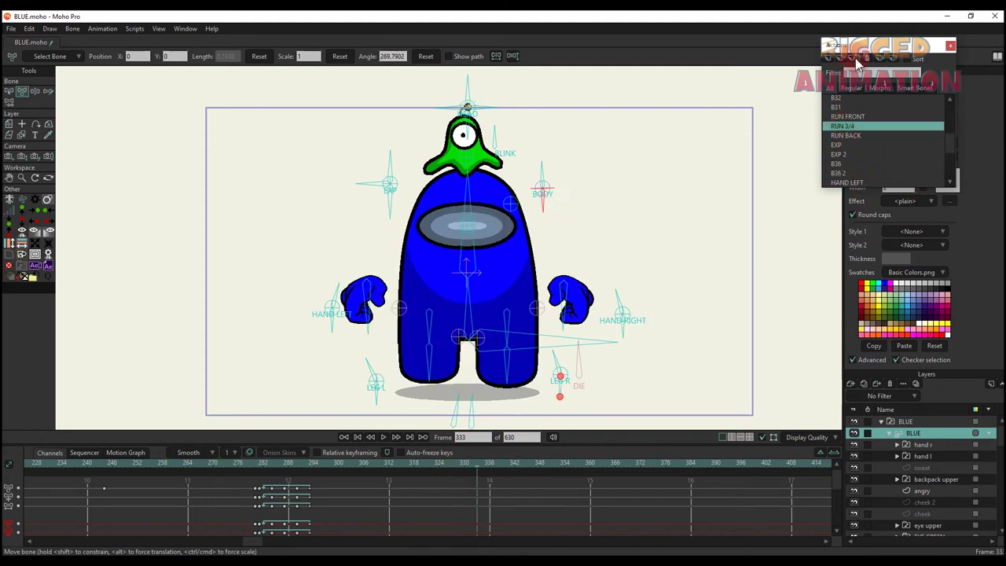
drag(482, 465, 473, 466)
key(m)
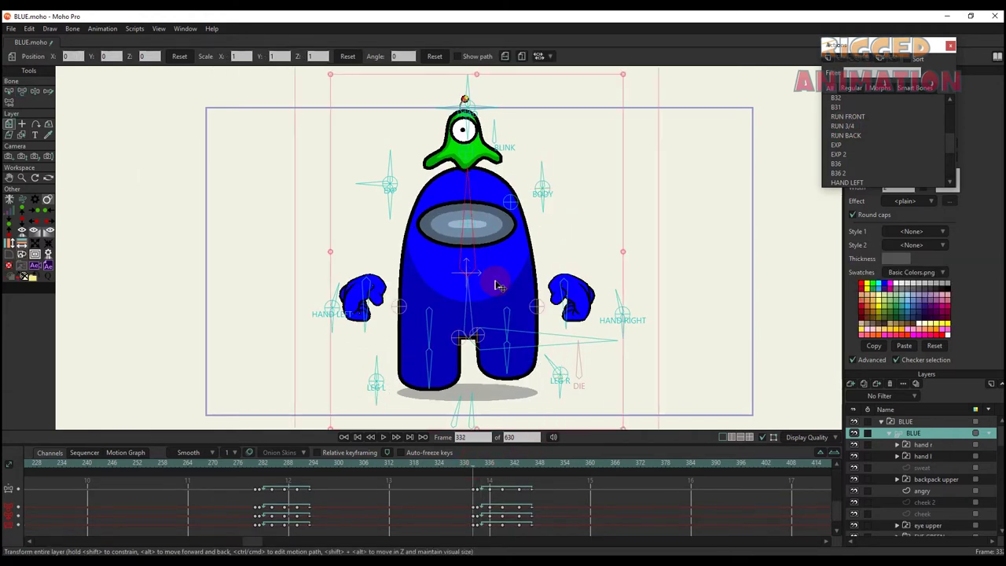
click(476, 469)
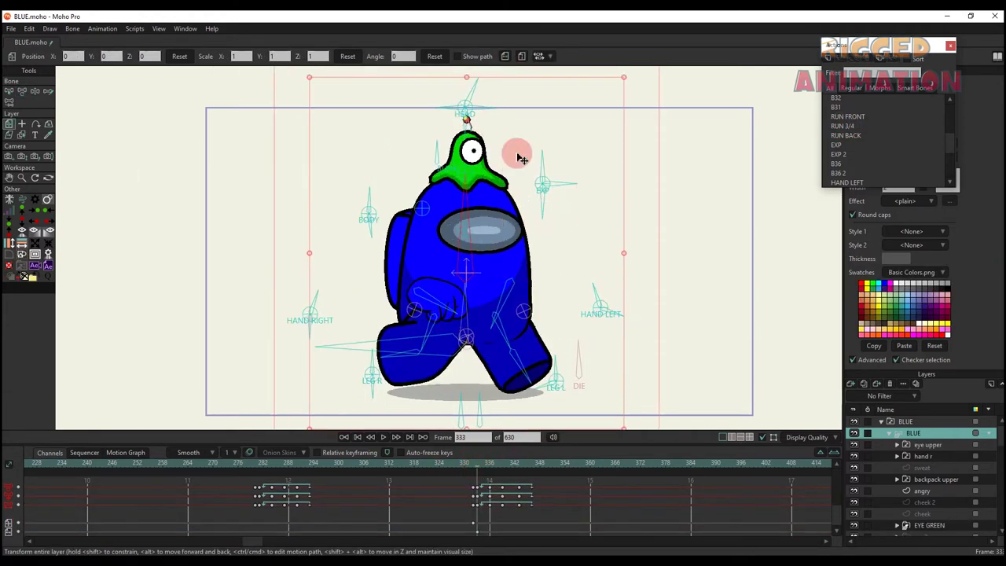
key(space)
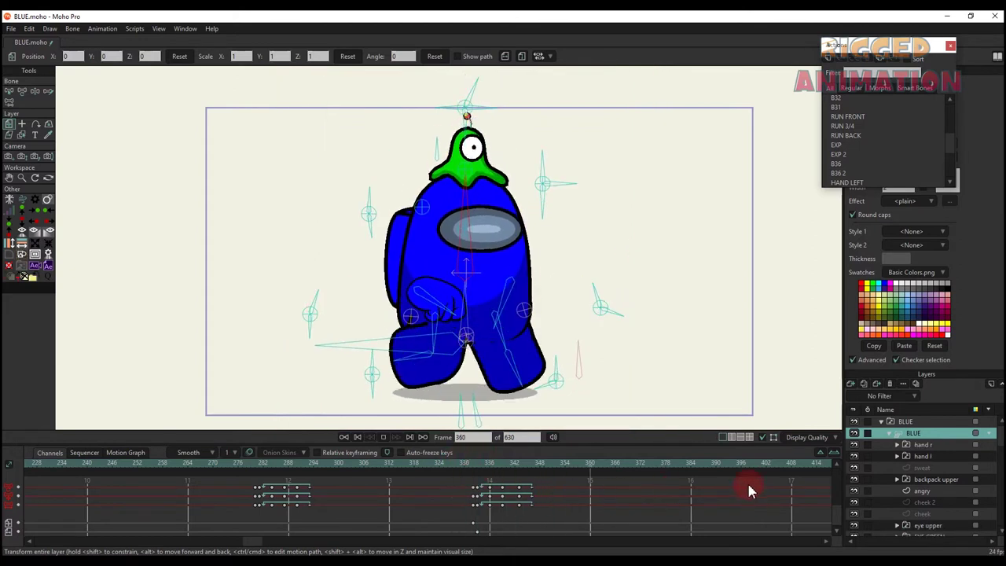
key(space)
Insert the RUN BACK 3/4 action at frame 388.
click(509, 467)
key(t)
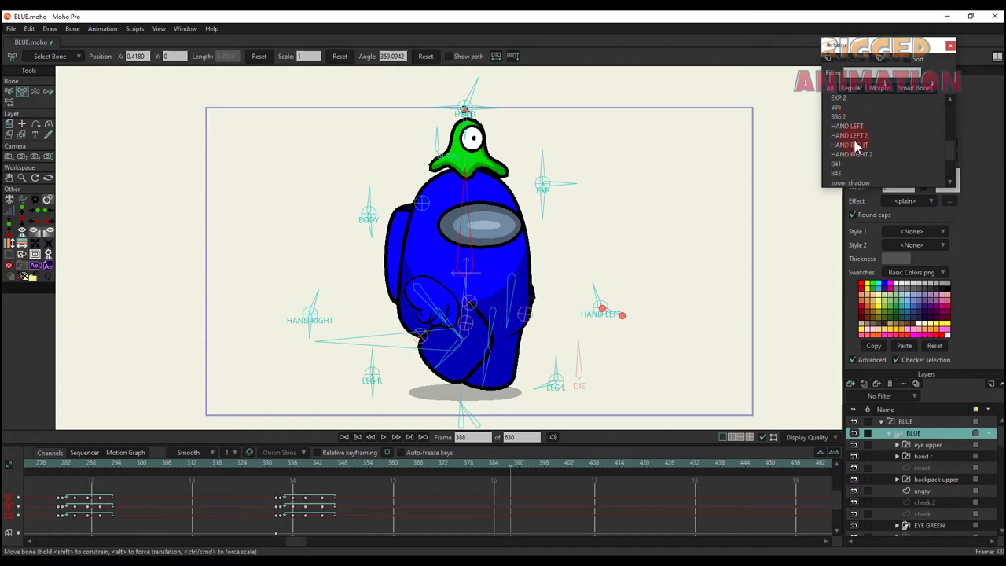
scroll(858, 146, down, 3)
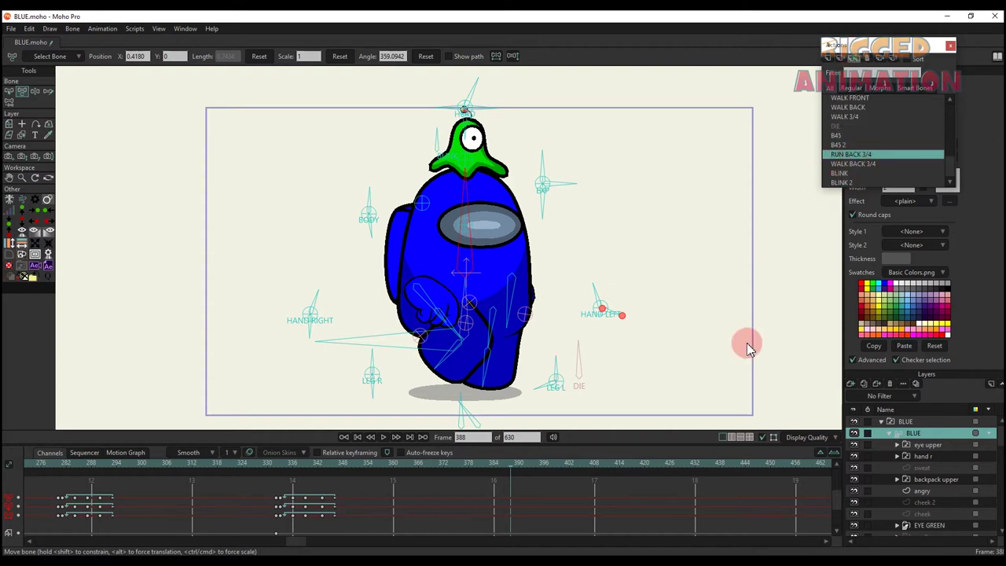
Key the layer's orientation at frame 387, flip it back horizontally at frame 388, and play back the run.
drag(493, 467, 505, 465)
key(m)
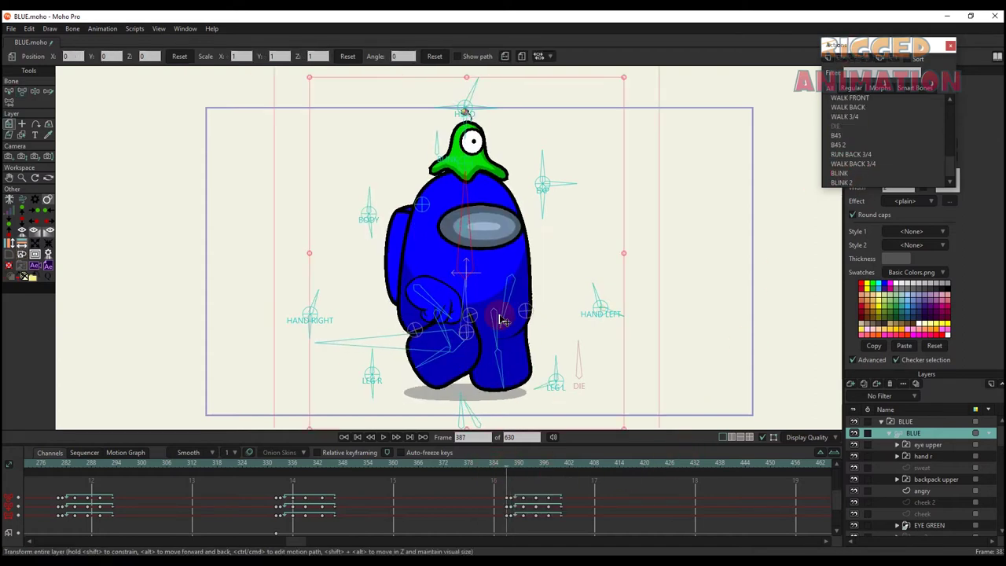
click(499, 318)
scroll(509, 466, down, 1)
click(510, 466)
click(505, 56)
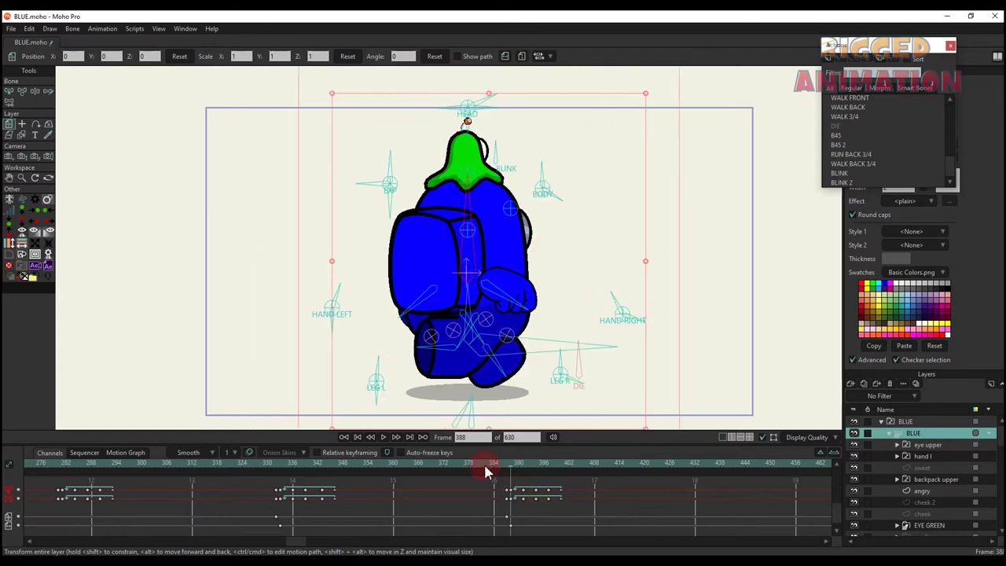
key(space)
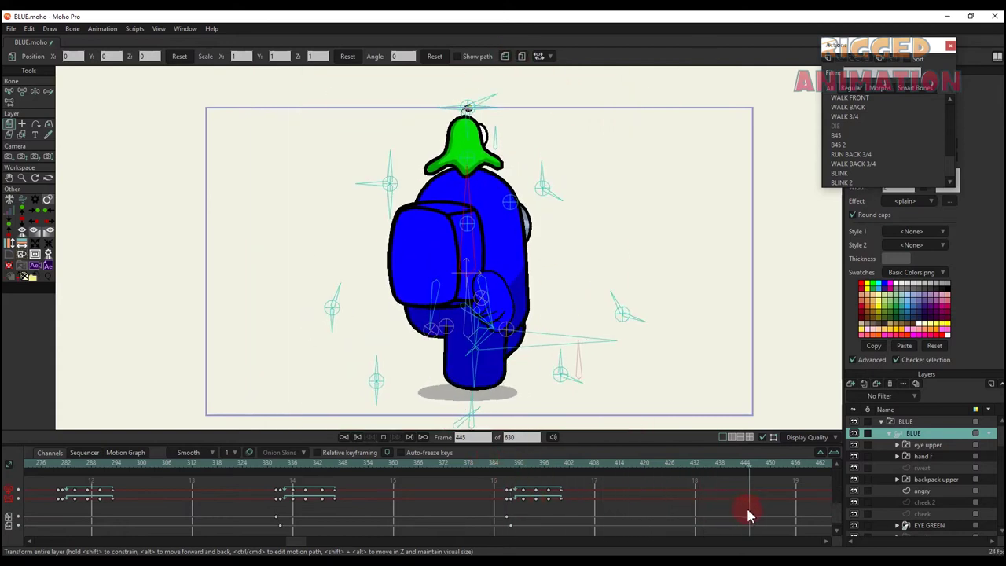
key(space)
Insert the WALK BACK 3/4 action at frame 446 and play back the walk.
drag(747, 510, 508, 525)
click(511, 250)
click(514, 463)
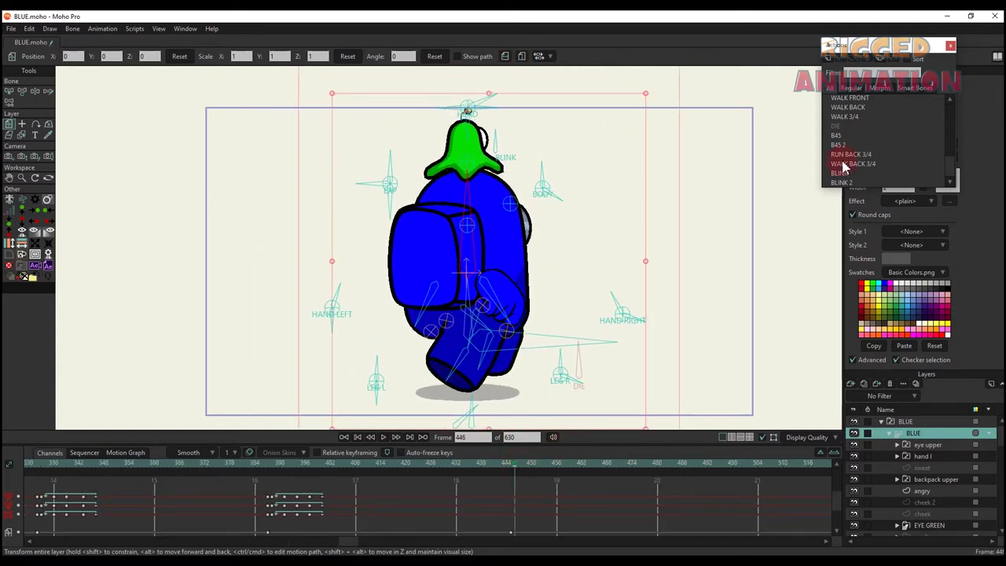
click(855, 59)
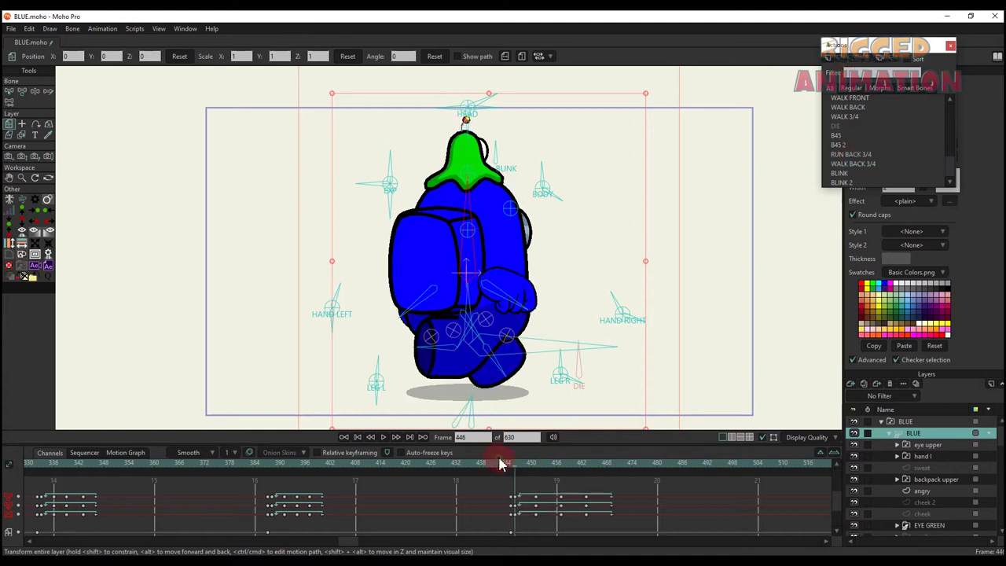
key(space)
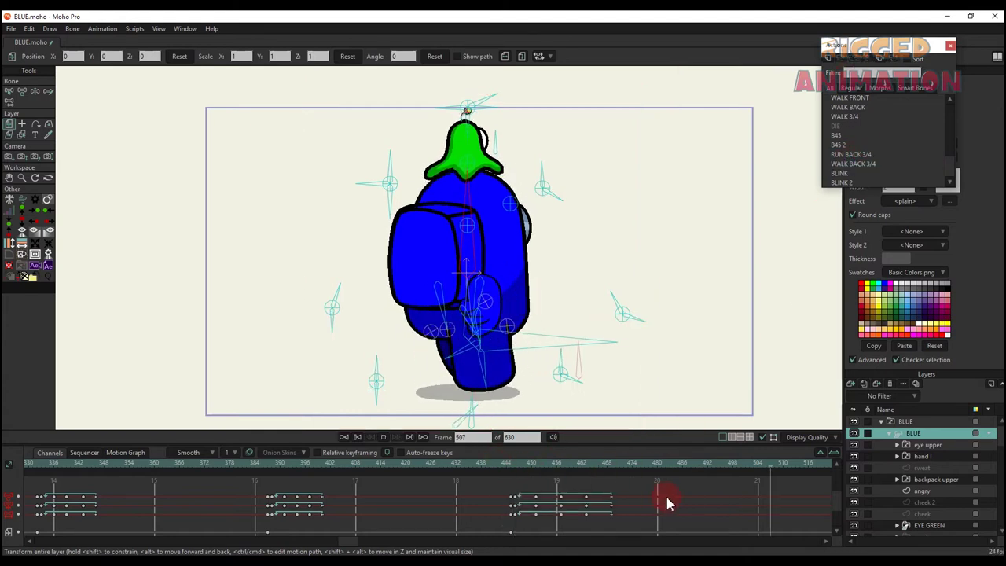
key(space)
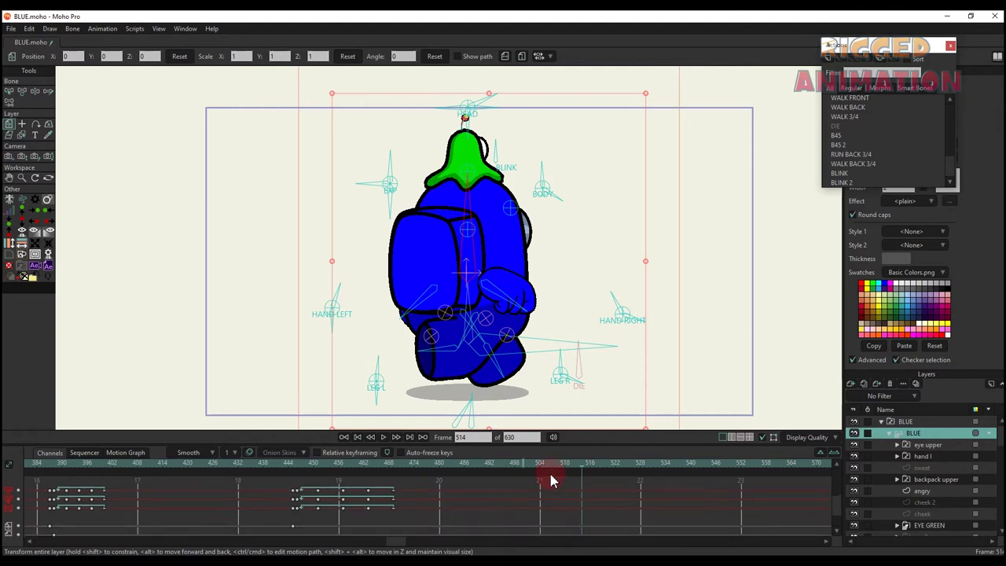
Insert the RUN BACK action at frame 534.
click(707, 180)
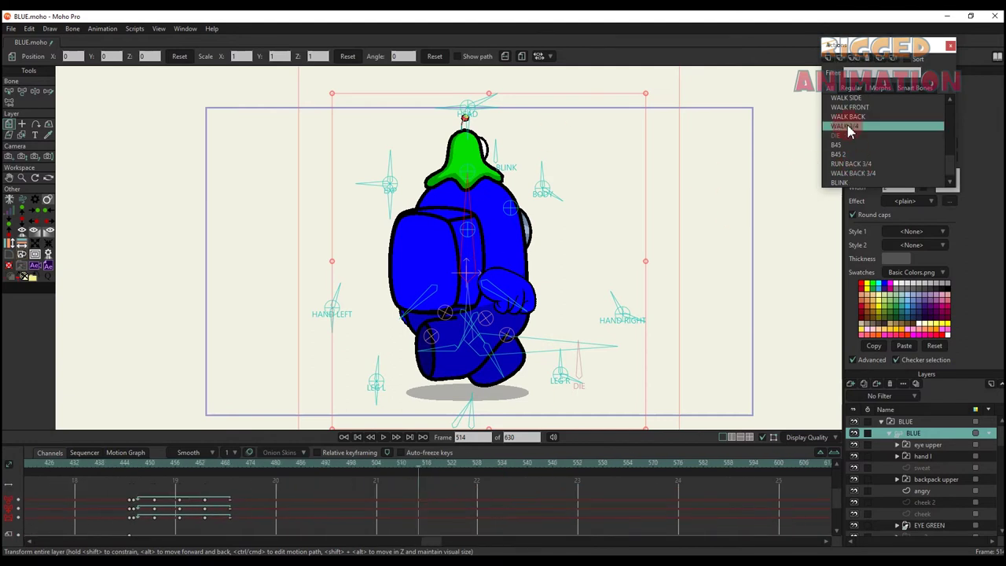
scroll(852, 116, up, 2)
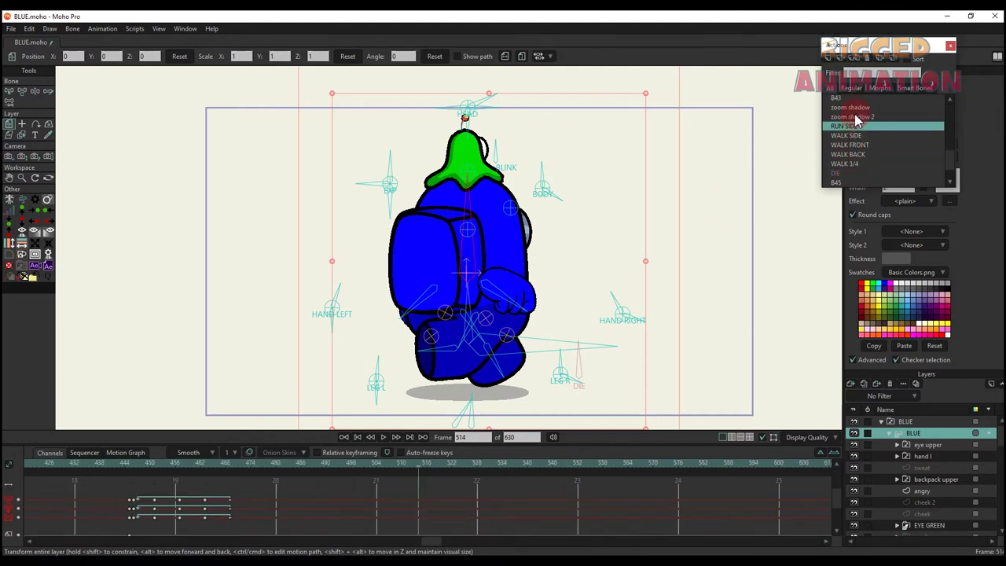
scroll(859, 142, up, 4)
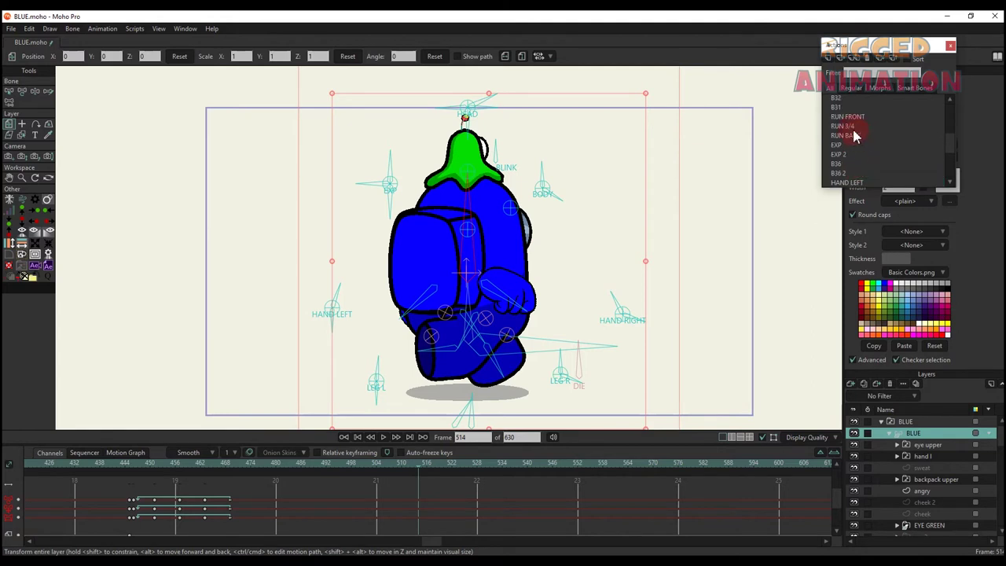
click(856, 135)
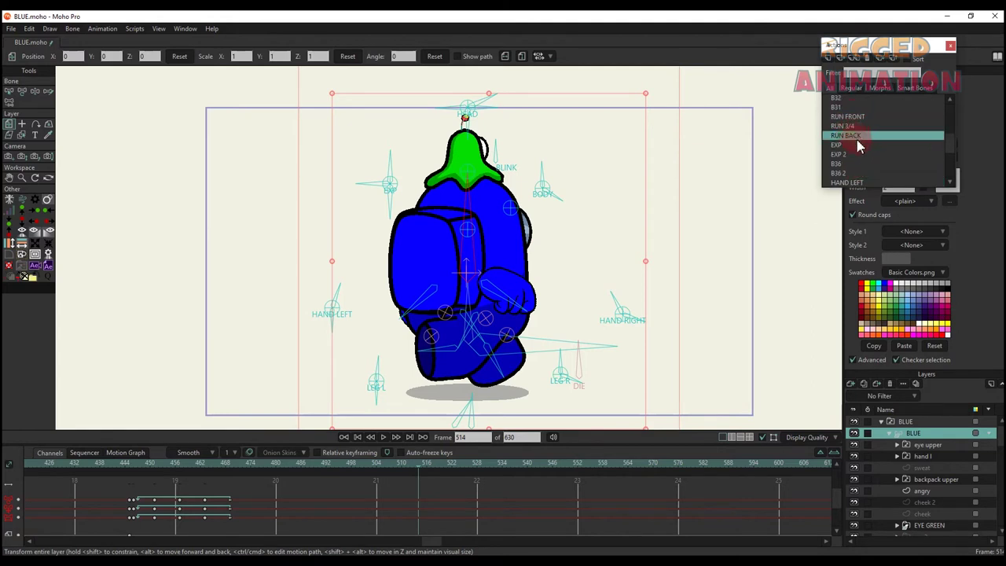
scroll(852, 137, down, 5)
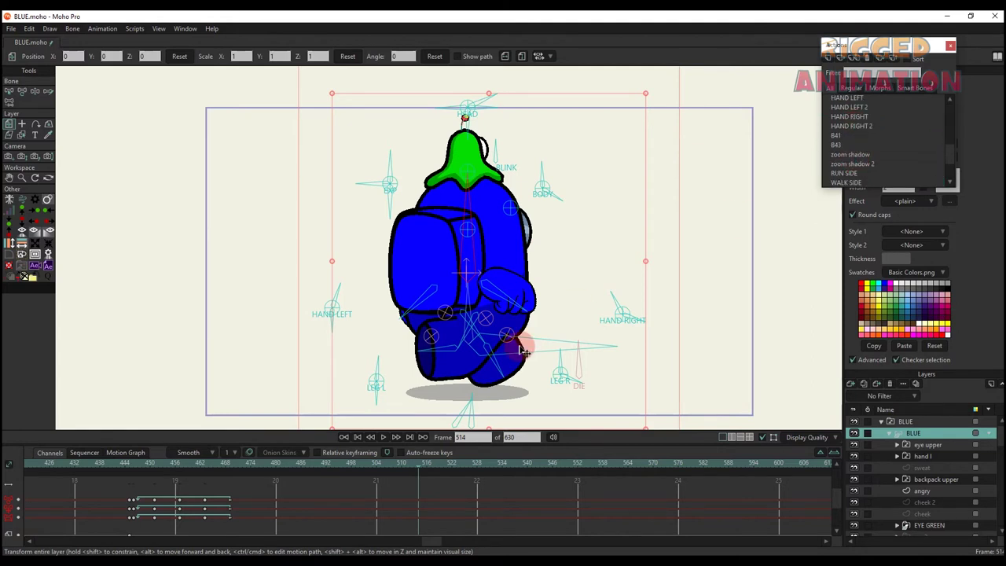
drag(168, 463, 682, 489)
scroll(876, 175, down, 1)
scroll(856, 145, up, 4)
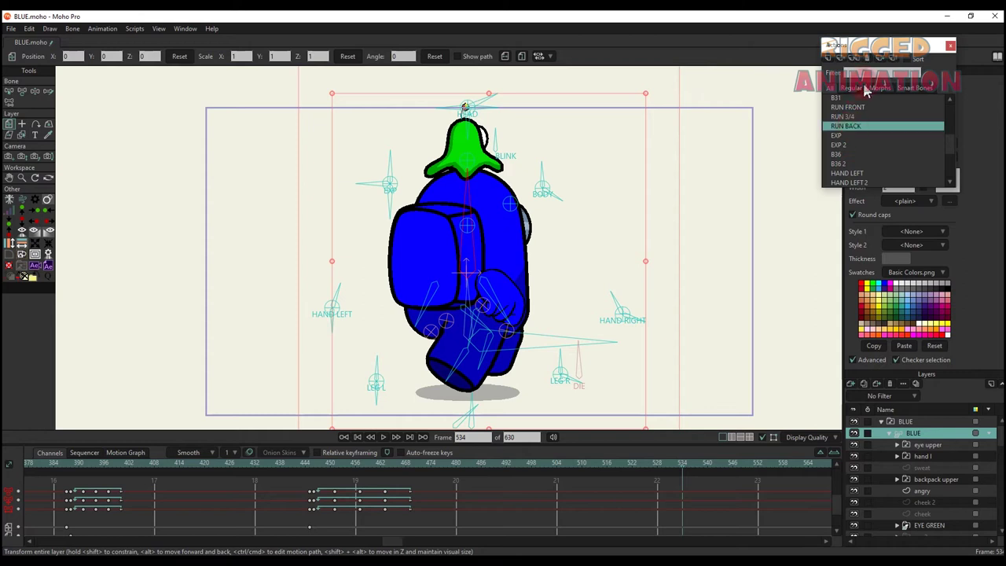
click(848, 59)
click(778, 391)
Play back the back-view run from just before frame 534.
drag(670, 510, 378, 514)
click(384, 467)
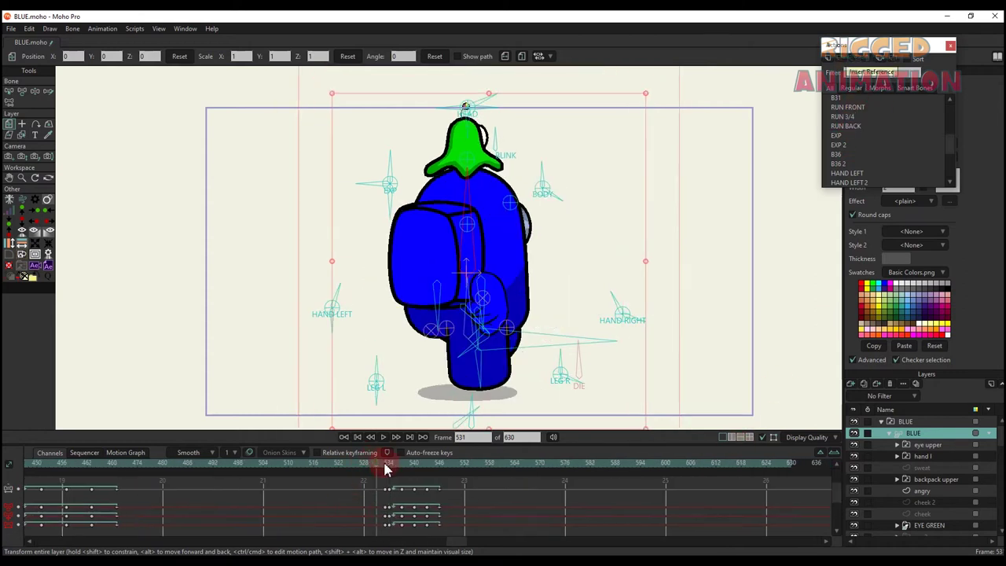
key(space)
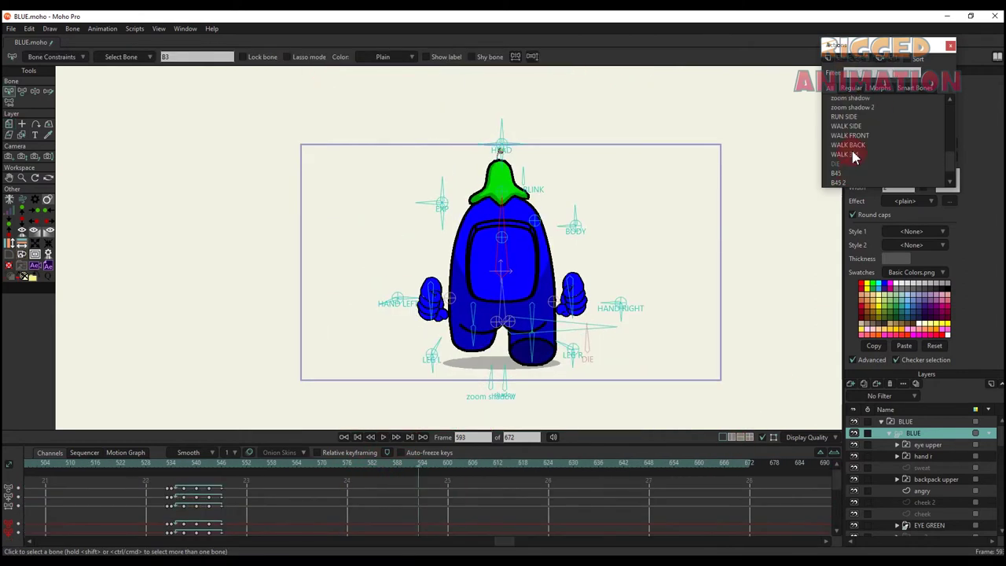
Insert the RUN FRONT action at frame 593 and play back the front-facing run.
scroll(853, 145, up, 5)
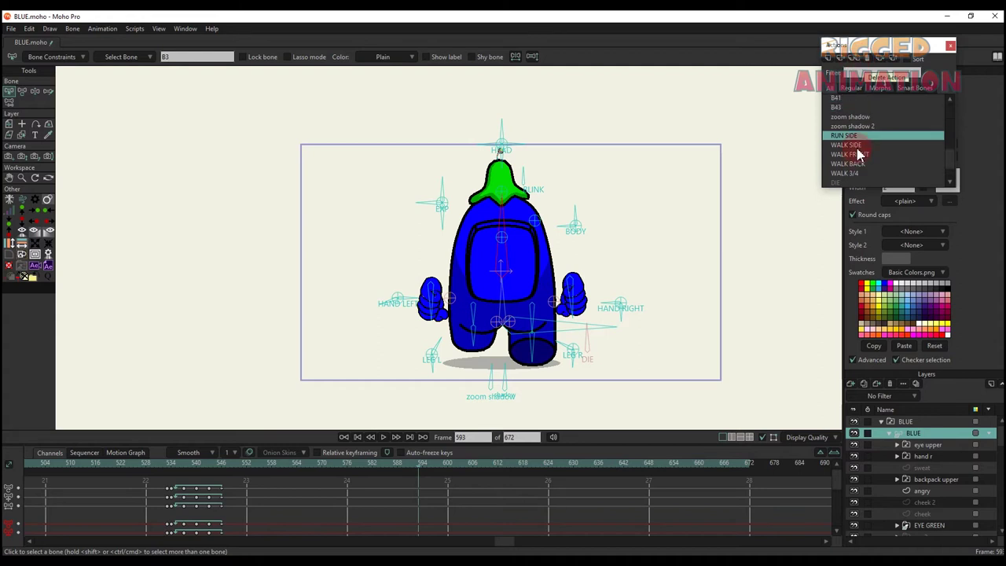
click(728, 223)
click(414, 462)
key(space)
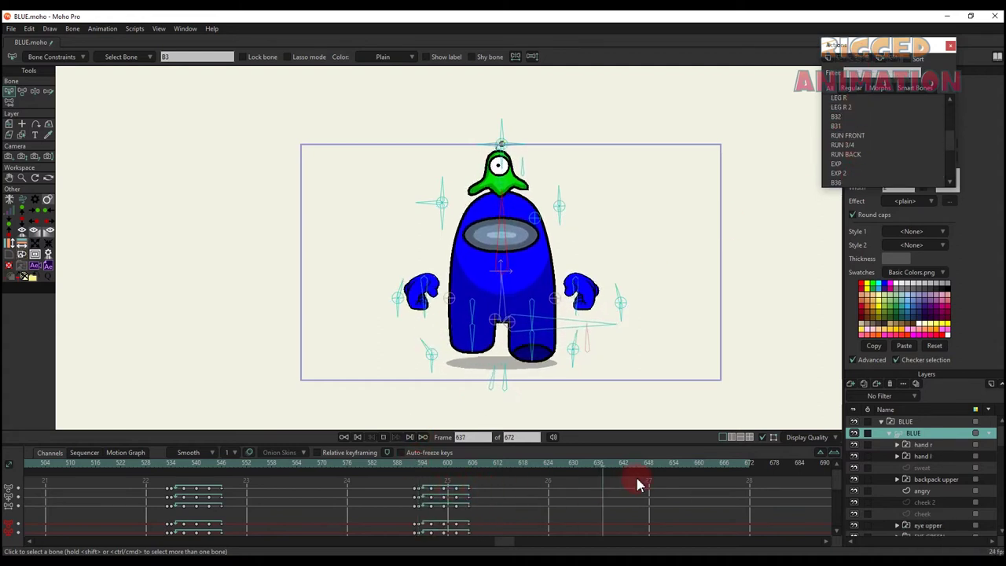
drag(641, 474, 736, 473)
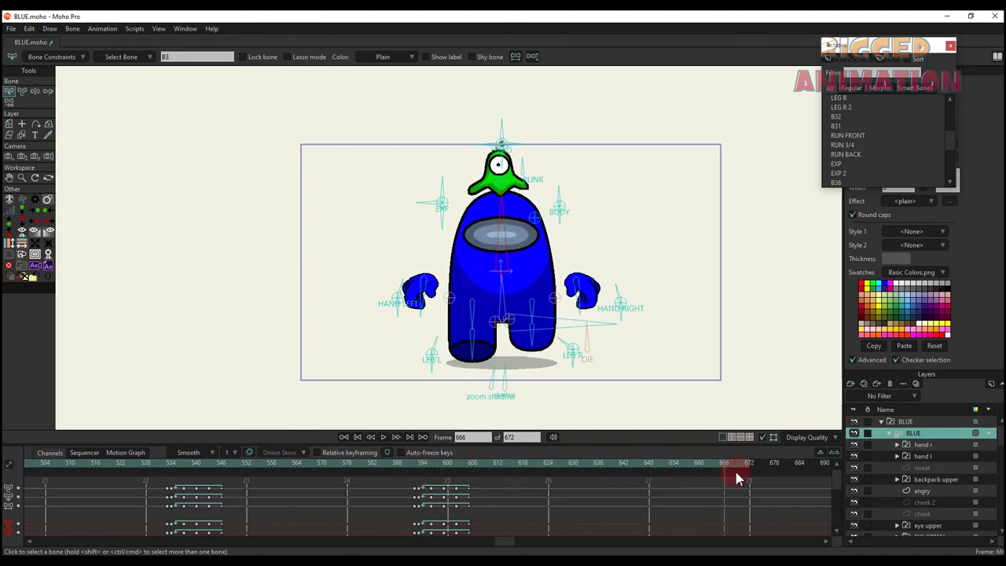
key(space)
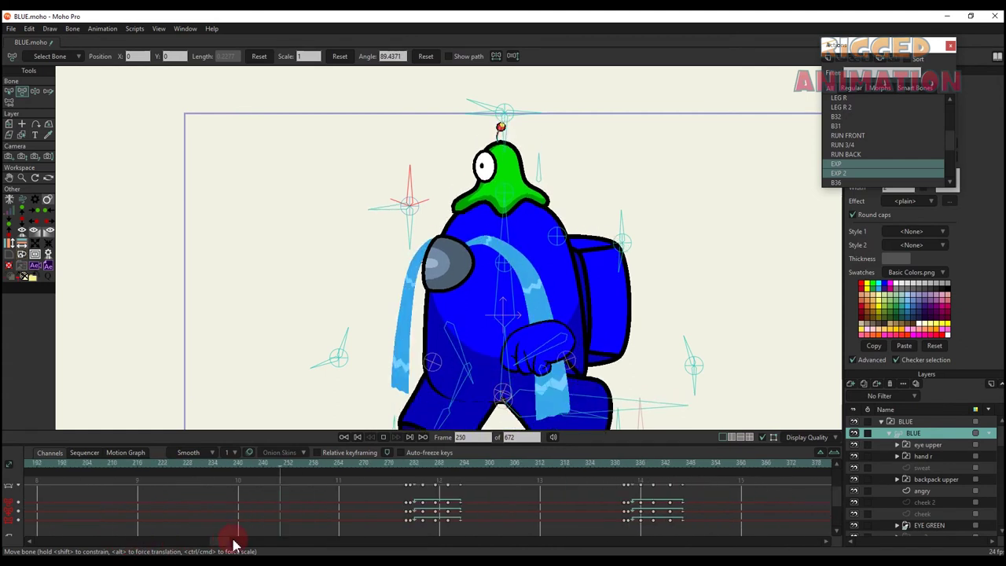
Extend the animation's end frame to 743.
drag(235, 542, 262, 542)
scroll(564, 327, down, 4)
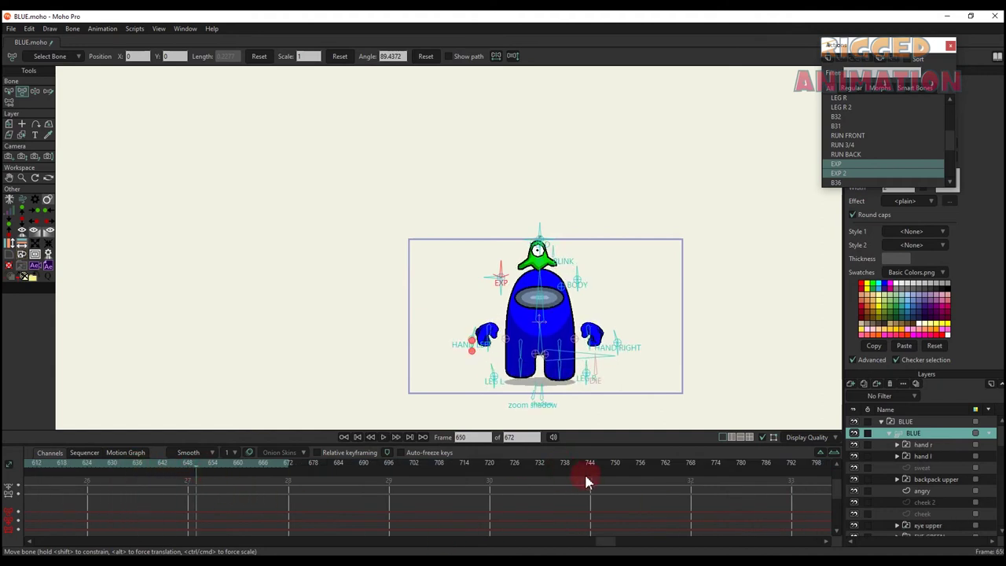
ctrl+right_click(585, 470)
click(181, 455)
click(41, 468)
scroll(61, 472, up, 1)
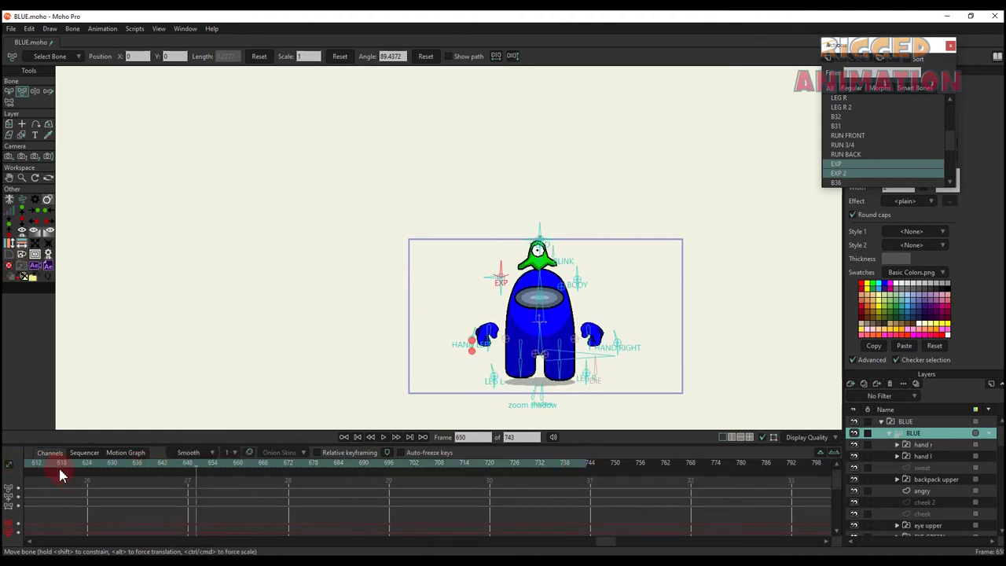
Copy the rest-pose keys from the start of the timeline and paste them at frame 651.
drag(79, 494, 220, 500)
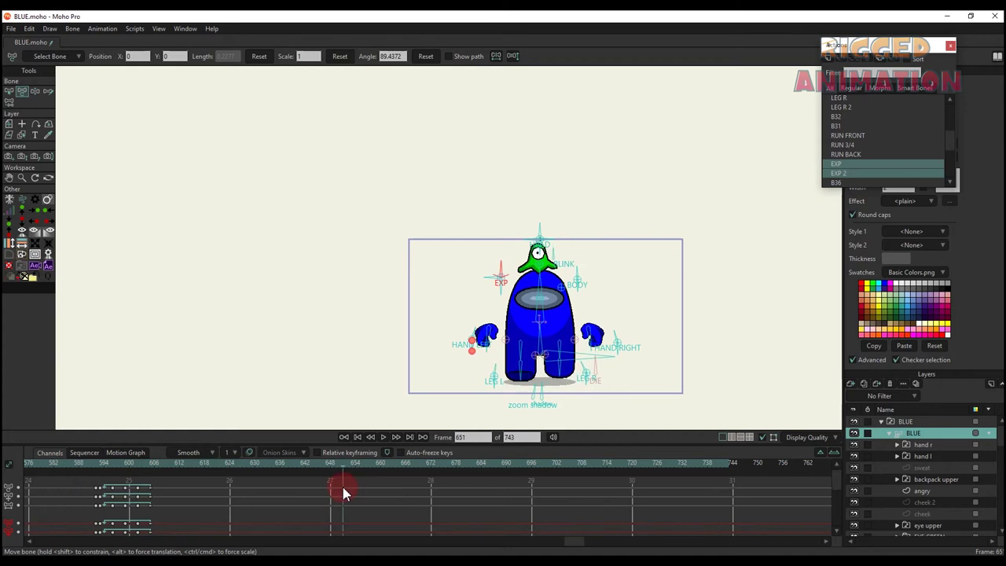
click(548, 526)
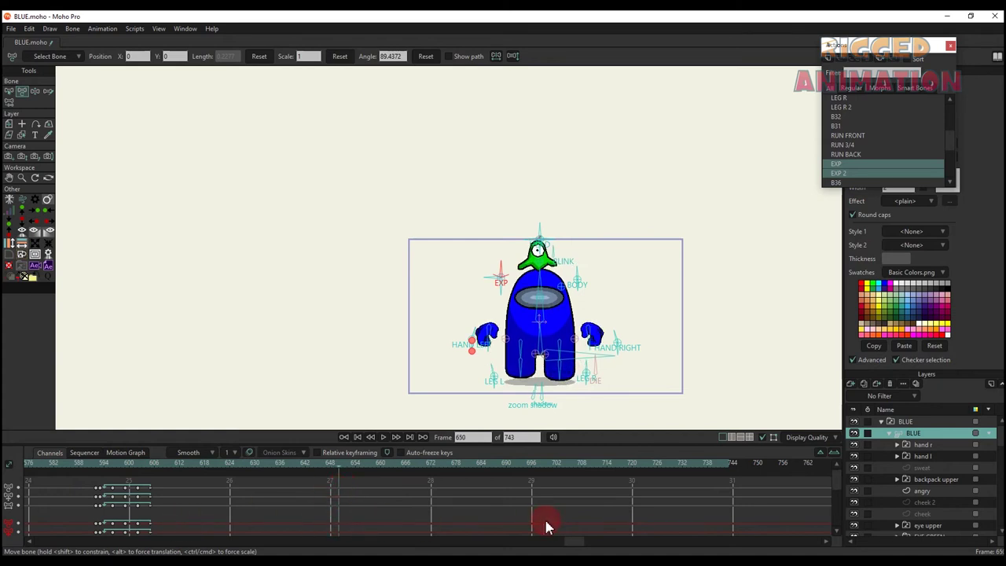
drag(574, 541, 8, 530)
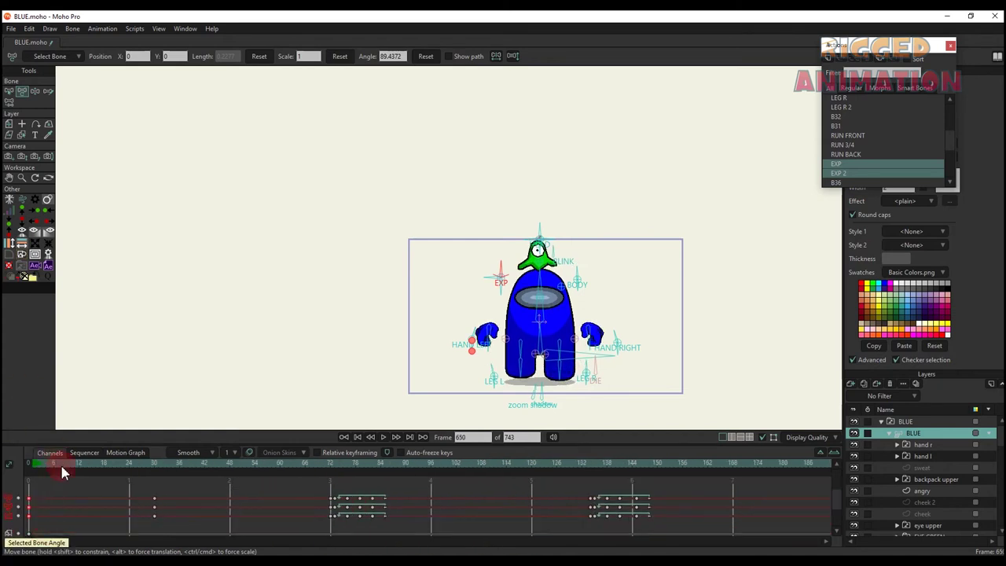
drag(67, 542, 553, 505)
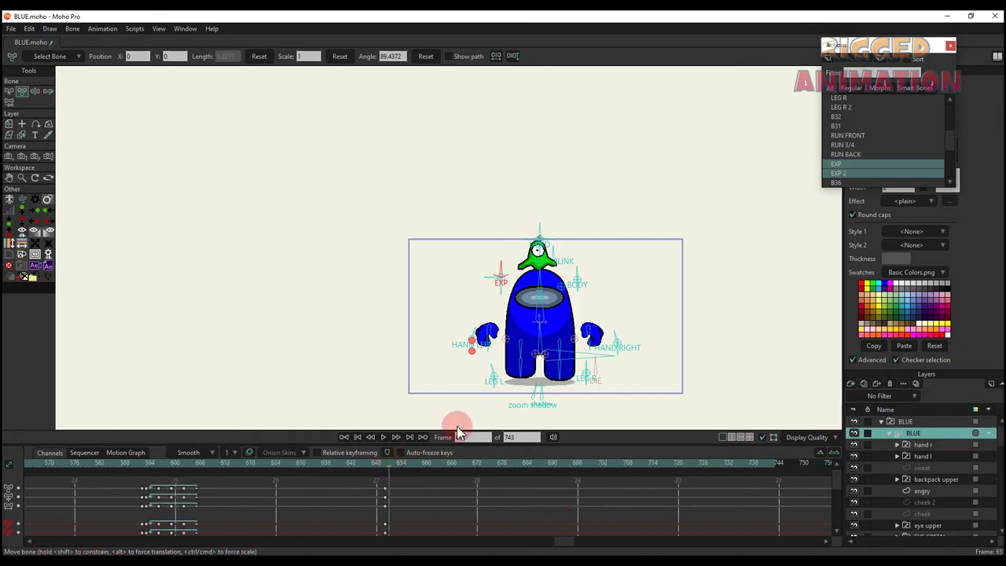
key(ctrl+v)
Rotate the EXP bone to 159.4371° at frame 656 for the gloomy shading-lines expression and hold it with frozen keys.
scroll(532, 340, up, 7)
scroll(458, 241, down, 4)
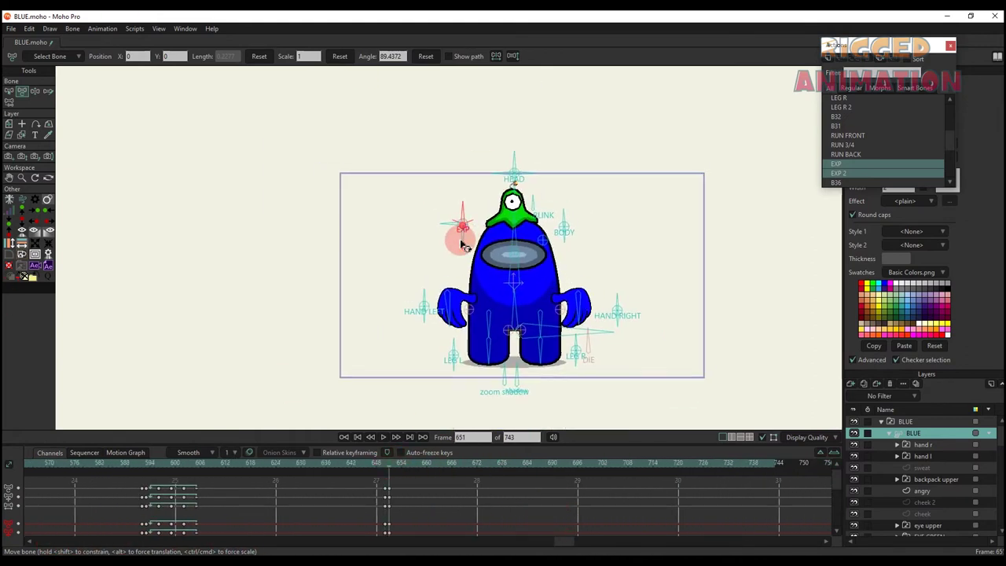
click(409, 462)
scroll(451, 233, up, 3)
drag(475, 187, 447, 126)
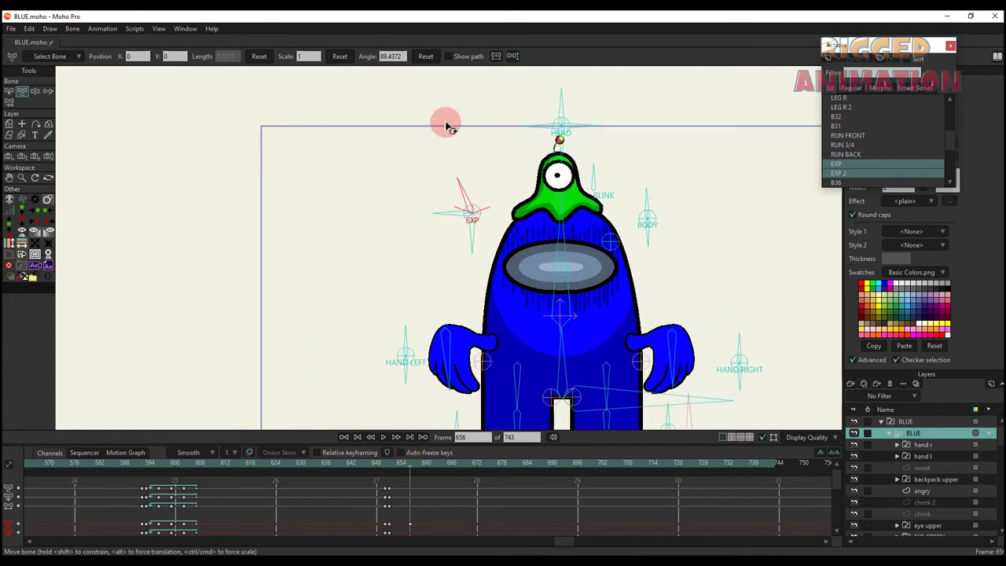
click(424, 57)
drag(485, 204, 415, 210)
drag(414, 208, 353, 272)
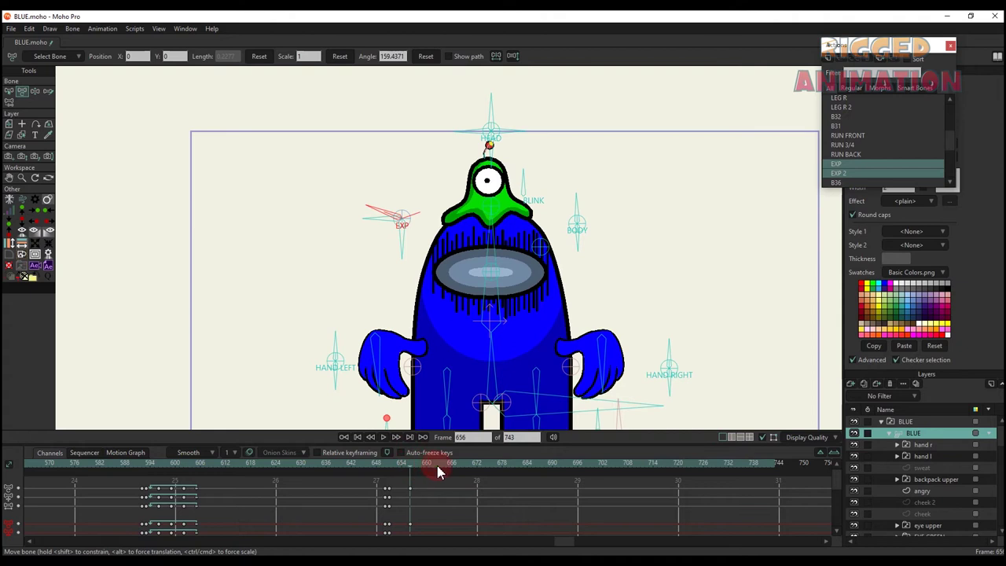
key(ctrl+f)
Rotate the EXP bone the opposite way for the sweat-drop expression and lower the sweat bone down the visor's edge by frame 700.
click(463, 465)
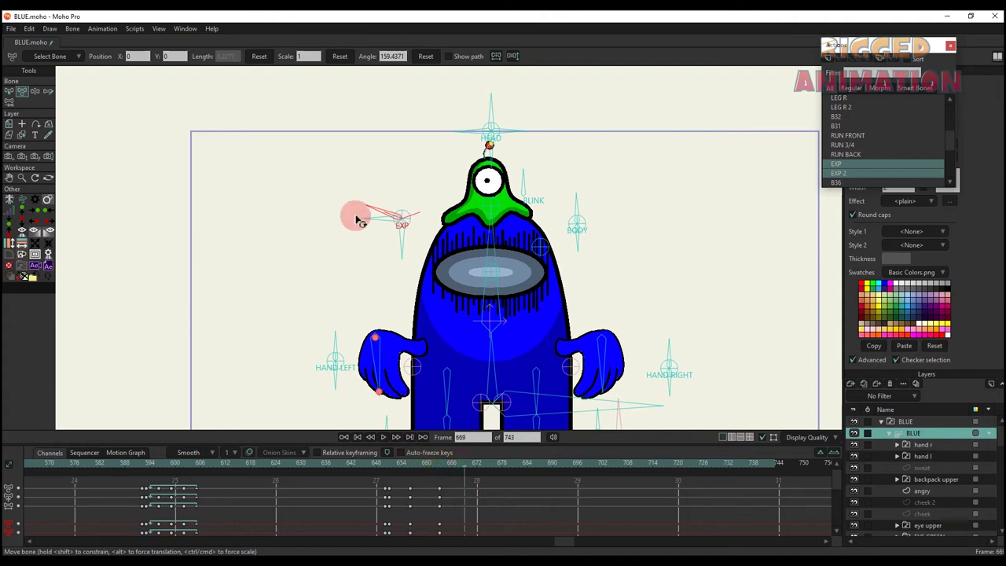
drag(356, 218, 524, 316)
drag(442, 470, 549, 469)
drag(539, 245, 543, 283)
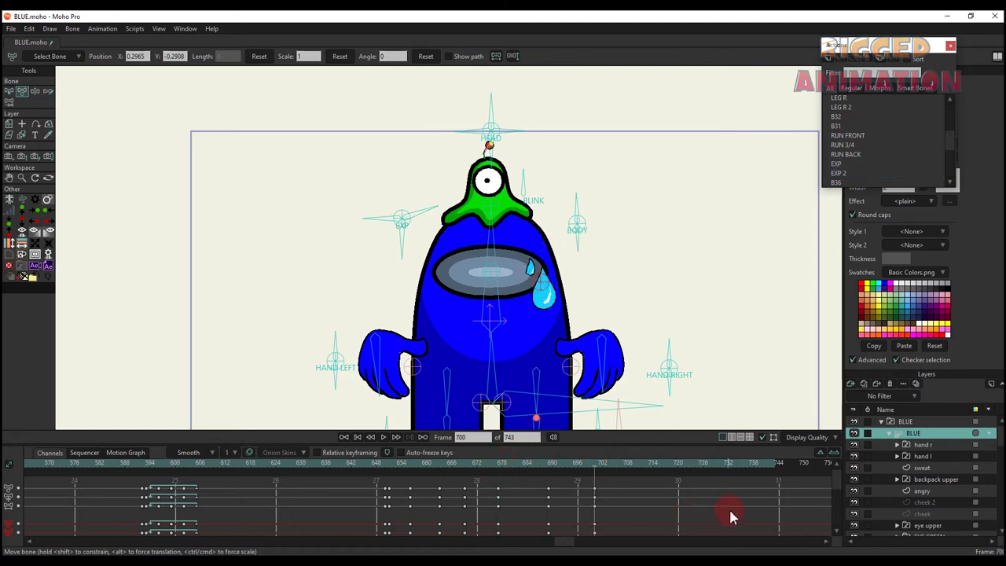
Extend the end frame to 791 and animate the B36 expression bone from frame 710 with a 200° angry visor and 340° wide visor.
scroll(683, 508, right, 3)
click(761, 470)
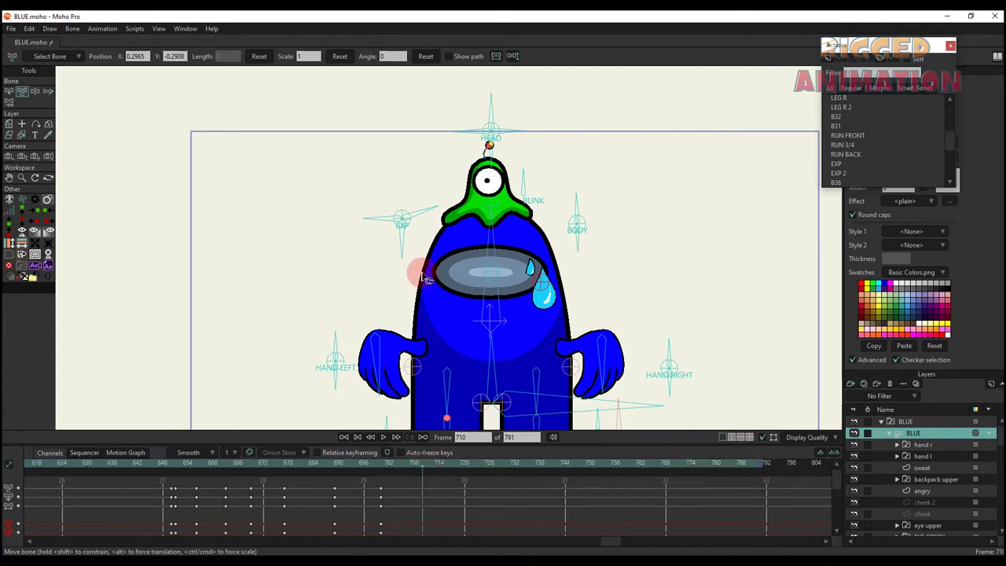
drag(424, 276, 473, 130)
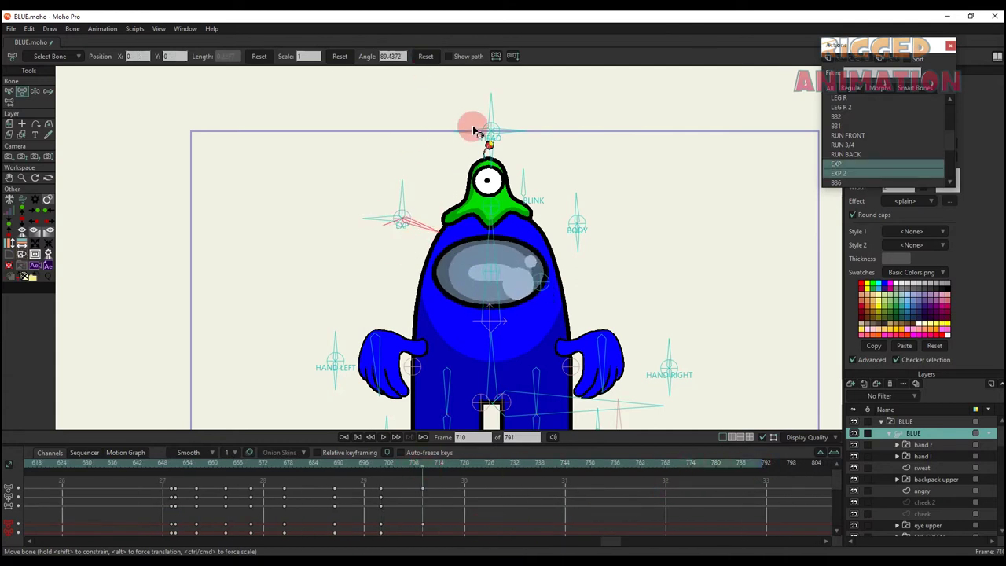
drag(411, 280, 235, 243)
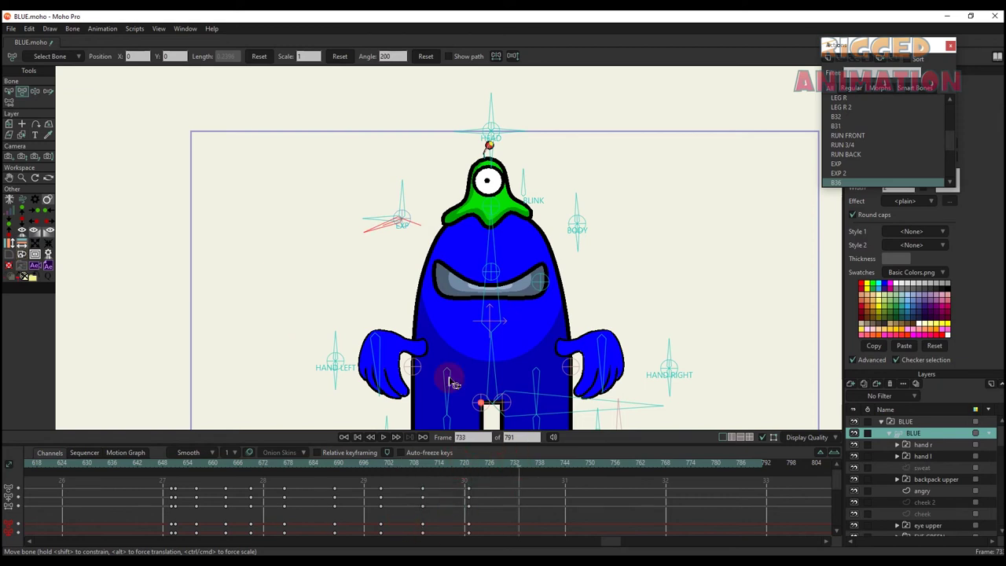
drag(381, 234, 523, 143)
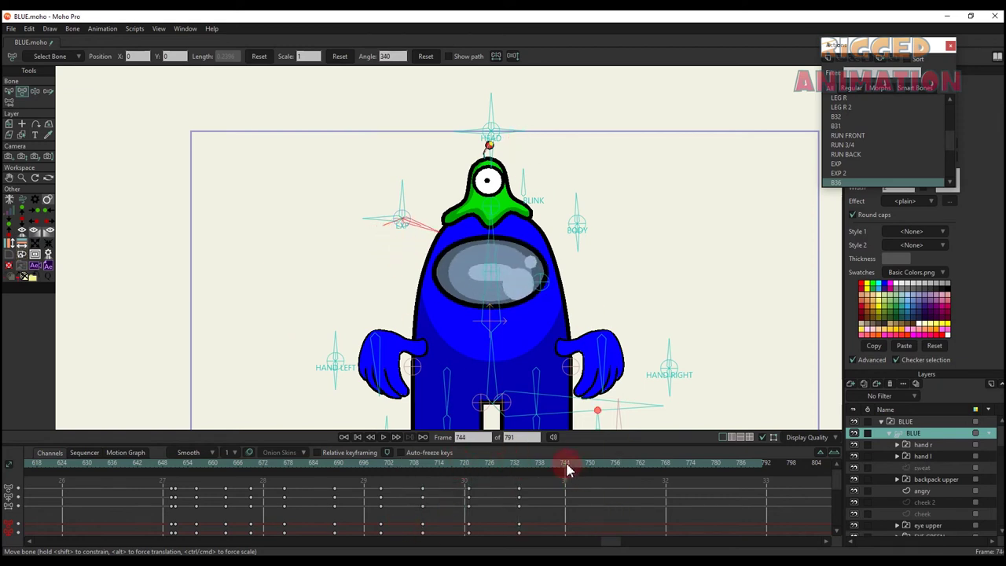
Reset the B36 bone to 270.0454° at frame 754 and rotate the tear expression bone to 250° at frame 763.
drag(609, 468, 607, 469)
drag(417, 223, 606, 427)
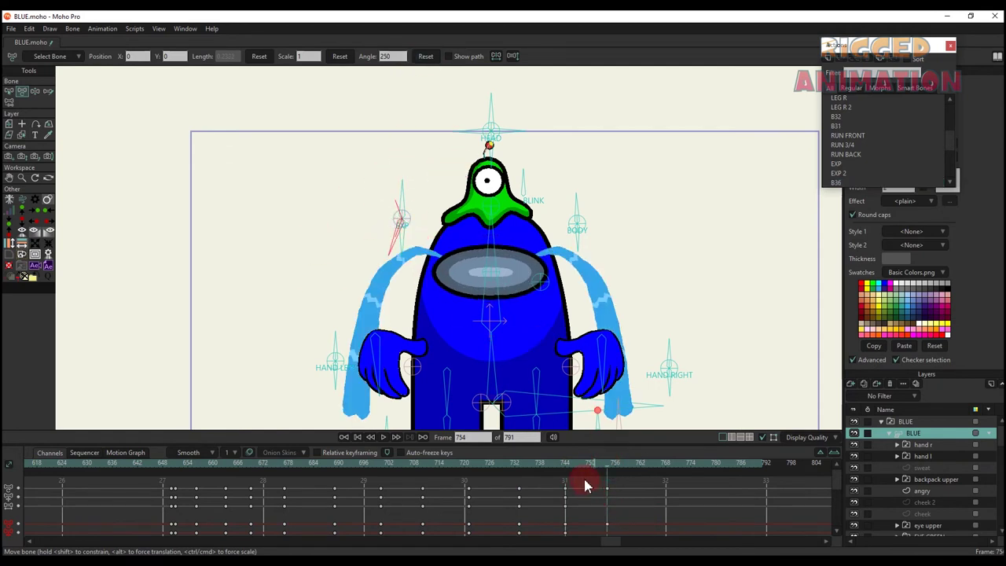
drag(560, 471, 445, 478)
drag(407, 228, 442, 320)
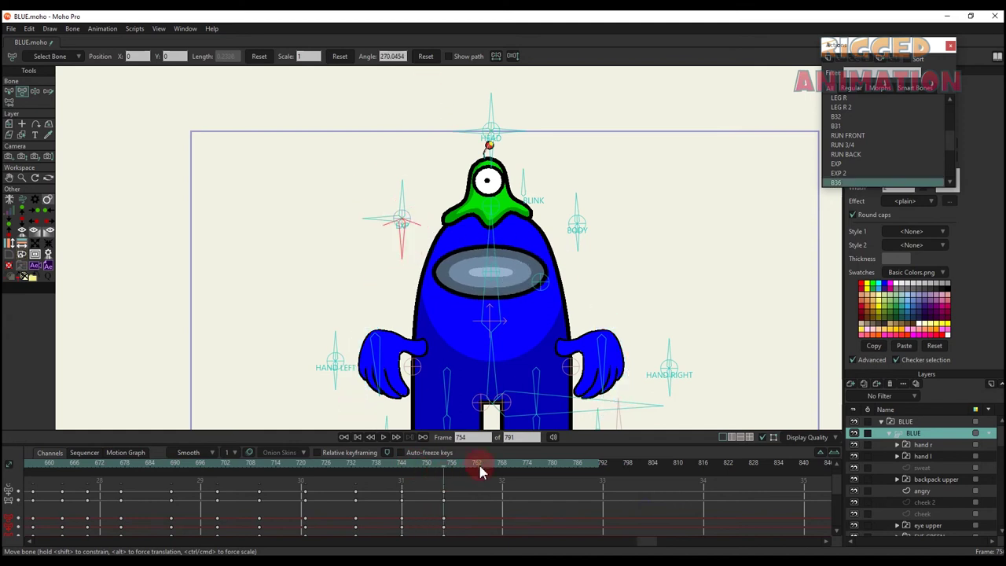
drag(467, 413, 445, 291)
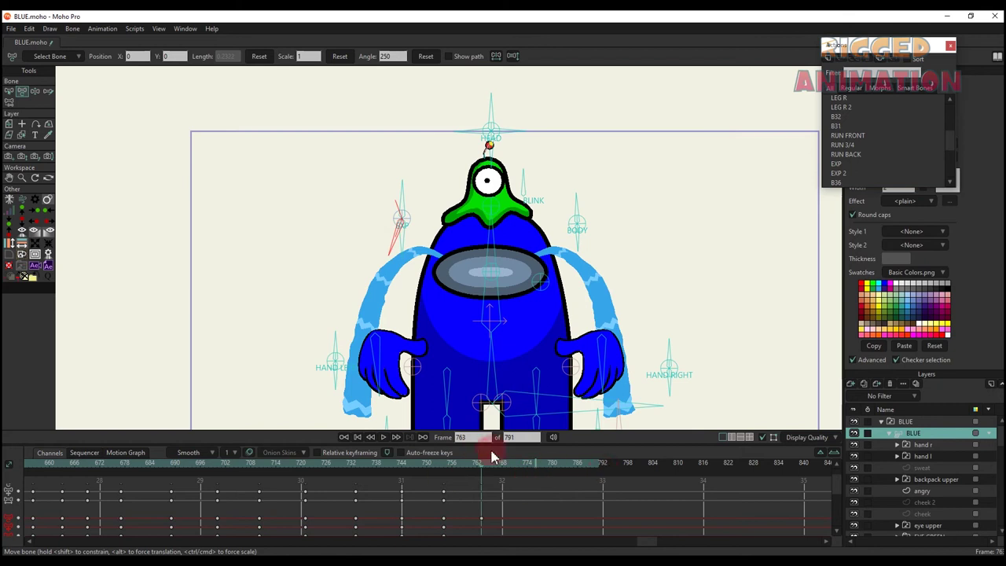
Extend the end frame to 1000 and rotate the tear expression bone to 110° for the blush pose before frame 788.
drag(526, 437, 430, 422)
click(501, 473)
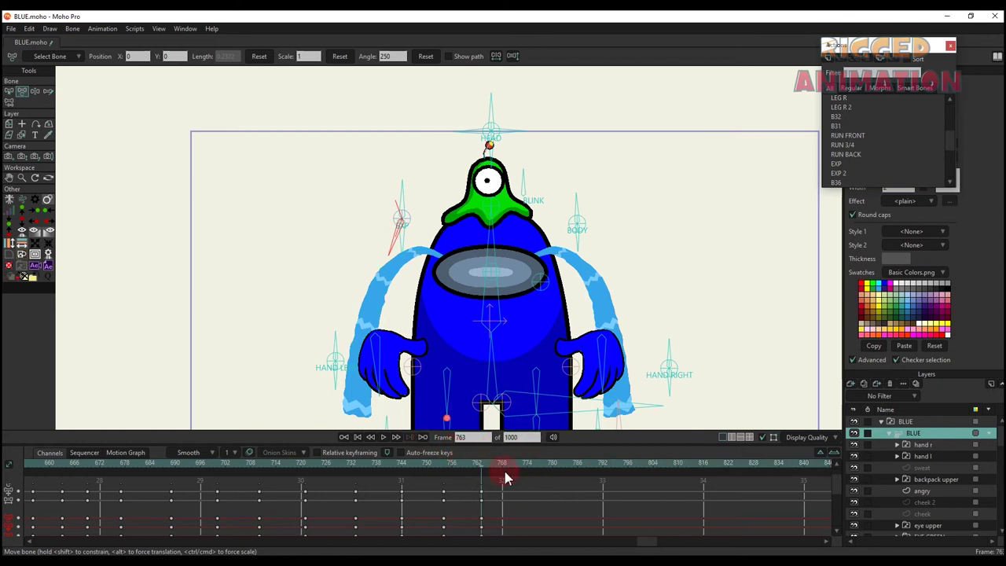
mouse_move(563, 463)
mouse_down()
mouse_move(453, 465)
mouse_move(515, 473)
mouse_up()
drag(391, 250, 393, 193)
Open the B45 bone action and correct its keys at frame 24 so the blushing cheeks show.
scroll(864, 156, down, 3)
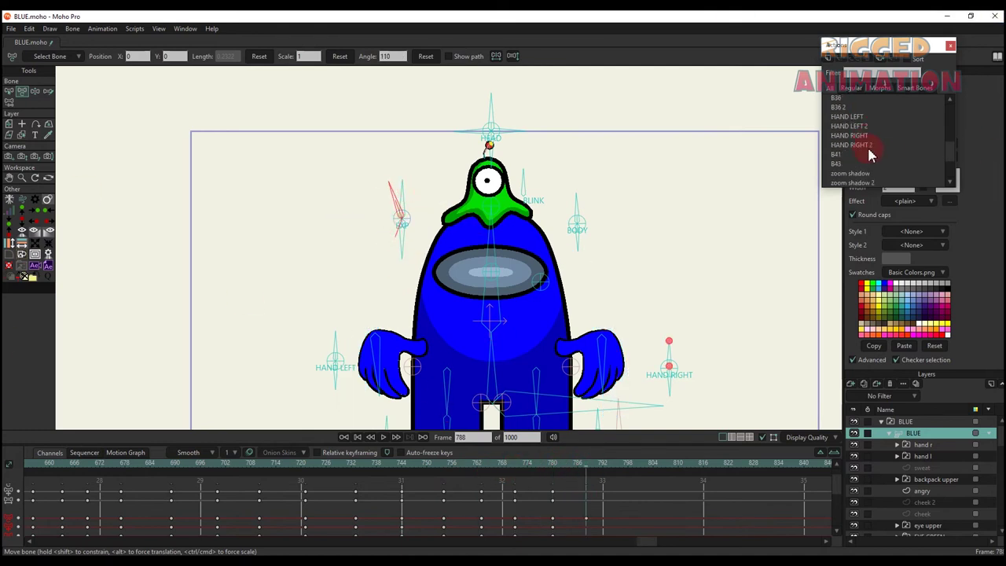
scroll(867, 156, down, 4)
double_click(848, 147)
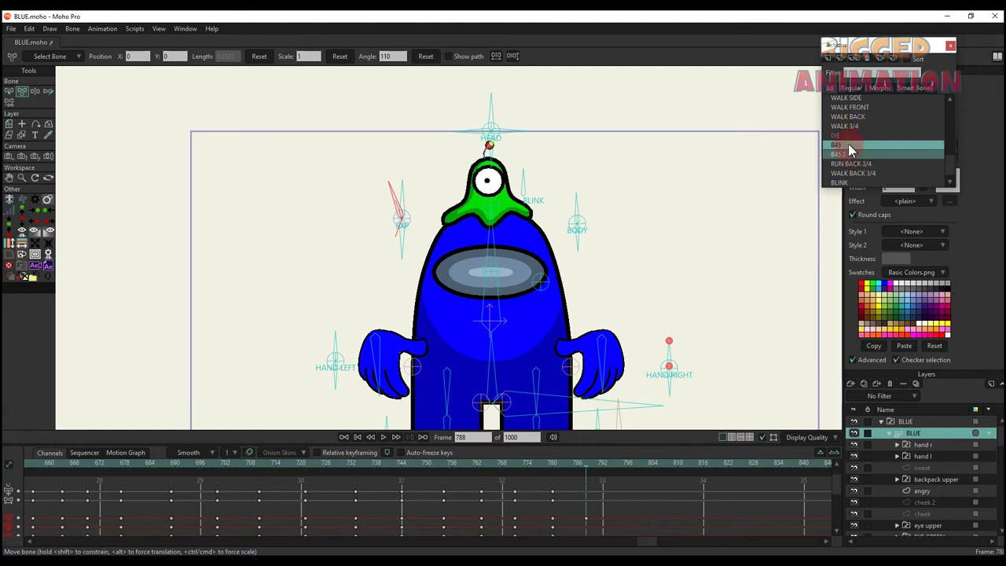
drag(104, 475, 117, 474)
key(Delete)
drag(385, 224, 550, 147)
Return from the bone action to the Mainline timeline.
scroll(854, 104, up, 5)
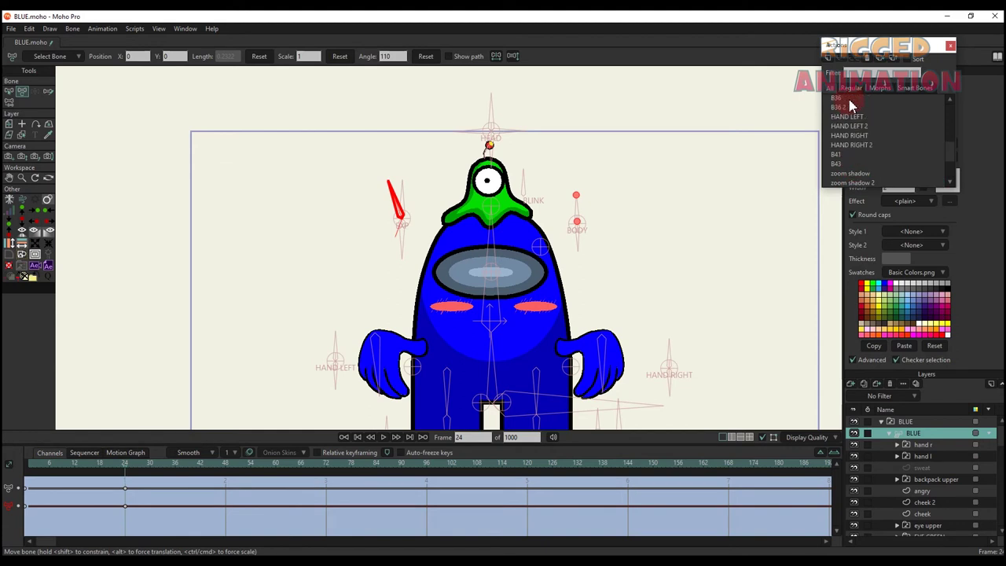
scroll(928, 127, up, 6)
click(876, 101)
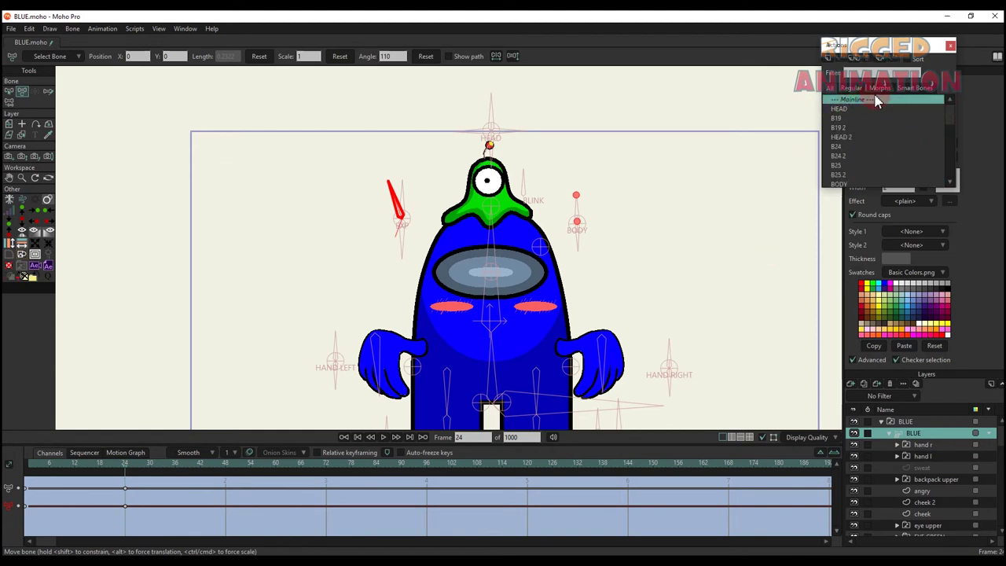
double_click(876, 101)
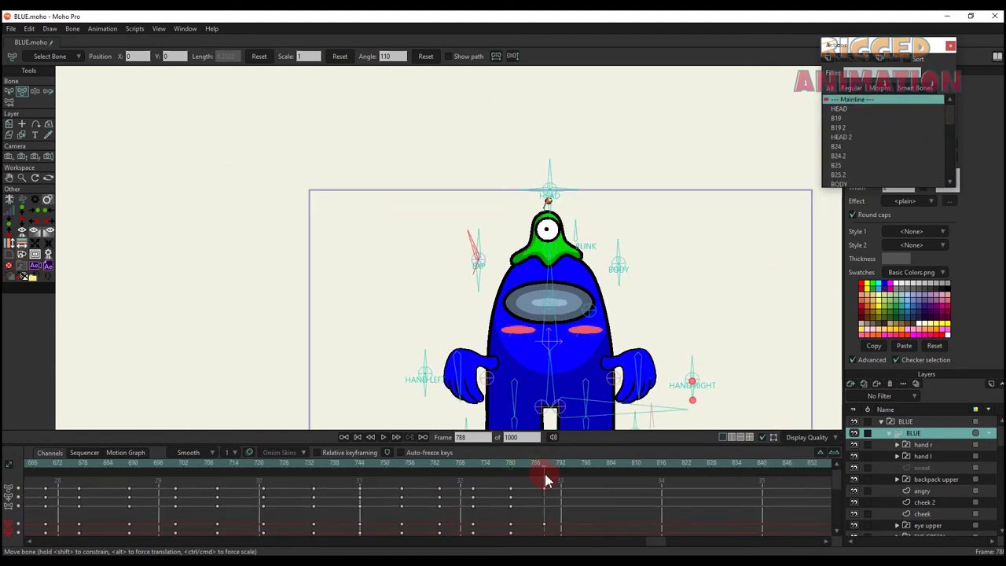
Reset the blush bone to 180° and the EXP bone to 89.4372° at frame 808.
drag(548, 481, 534, 479)
drag(627, 465, 628, 465)
click(425, 56)
scroll(550, 295, up, 3)
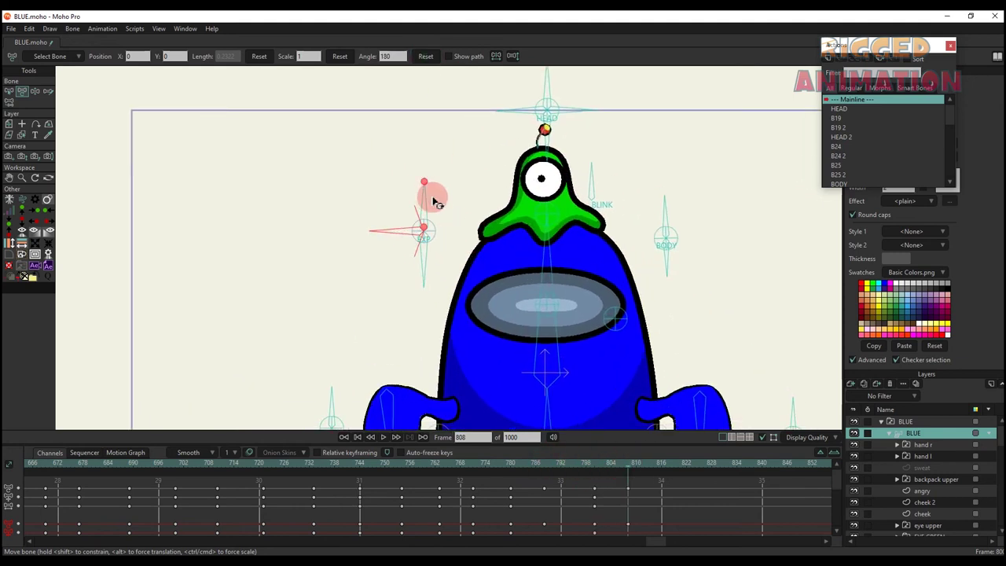
drag(386, 230, 390, 232)
click(425, 56)
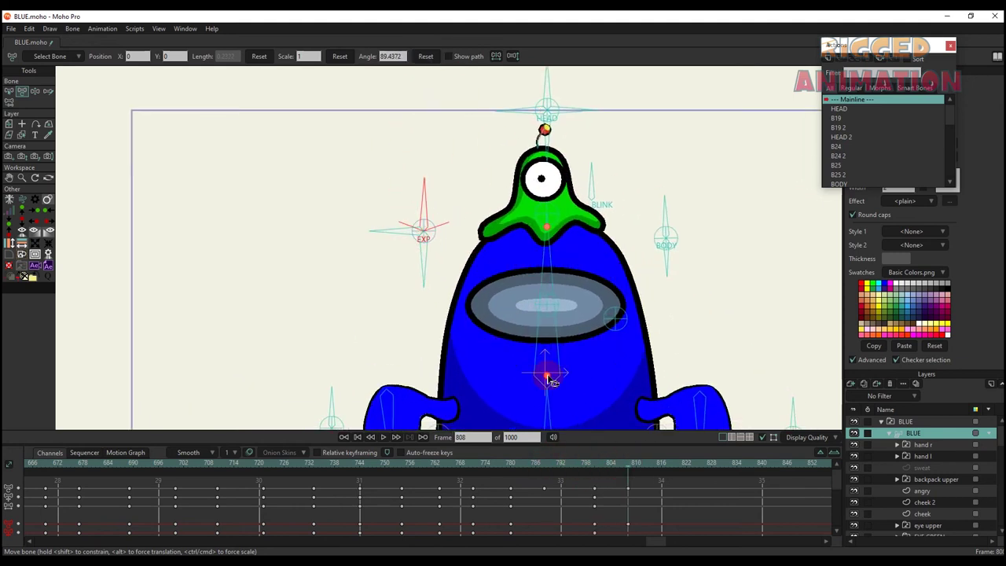
Animate the BLINK bone at 289.958° on frame 818 and 429.9579° on frame 827, and reset its angle at frame 837.
scroll(526, 503, down, 3)
scroll(544, 209, down, 2)
drag(582, 183, 687, 260)
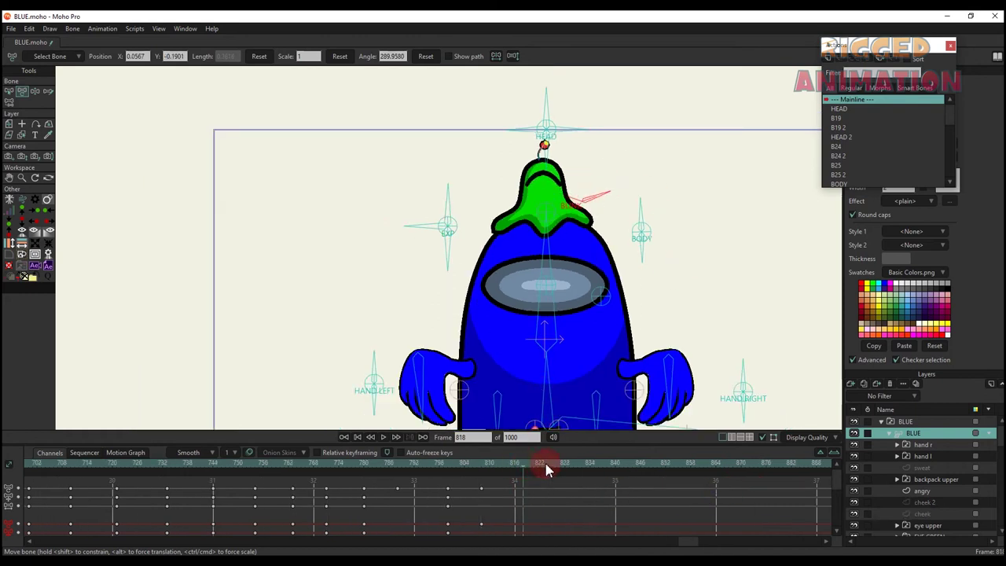
drag(602, 180, 598, 203)
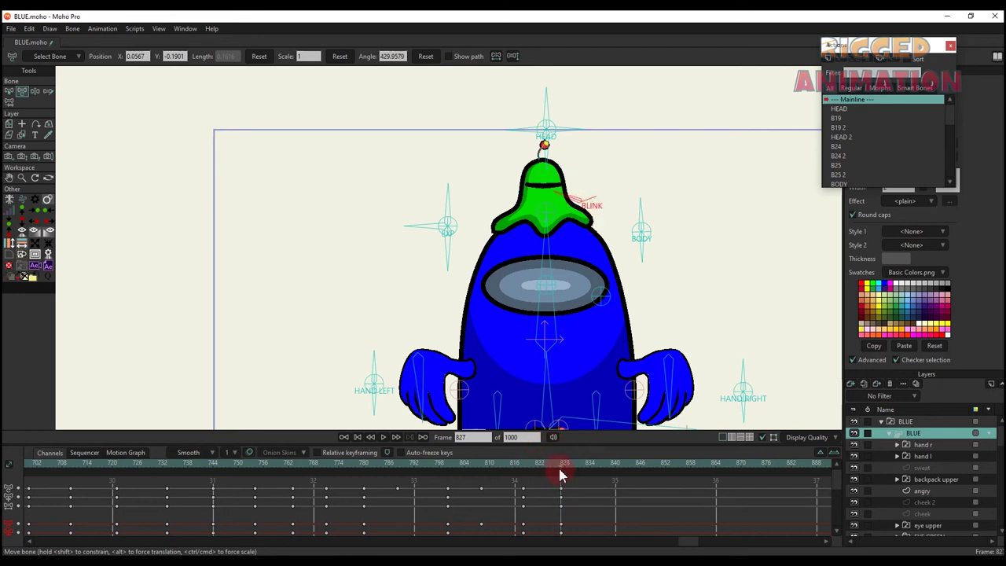
click(425, 56)
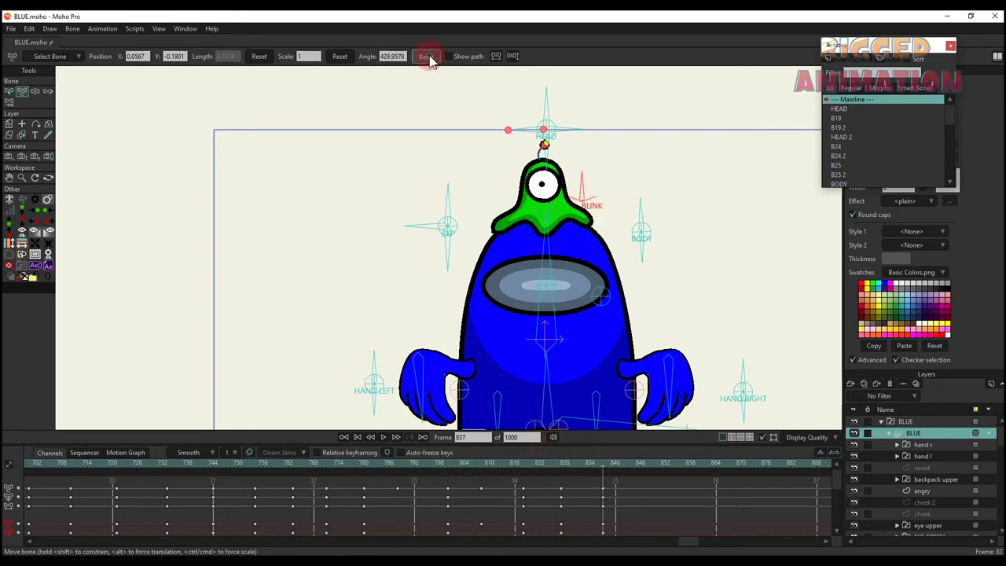
Animate the body squash by rotating the BODY bone to 160° after frame 837 and resetting it to 90° at frame 869.
click(641, 216)
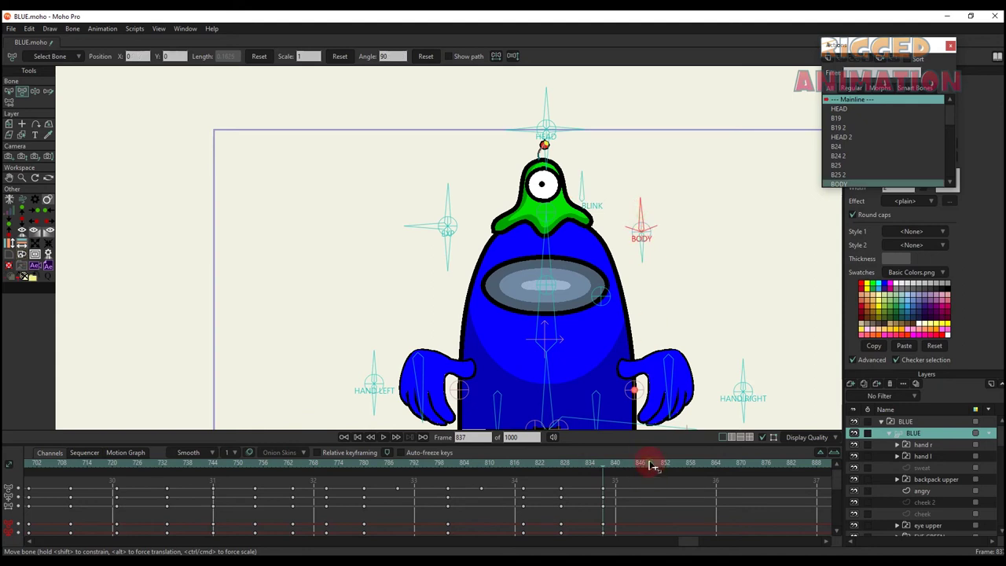
click(649, 465)
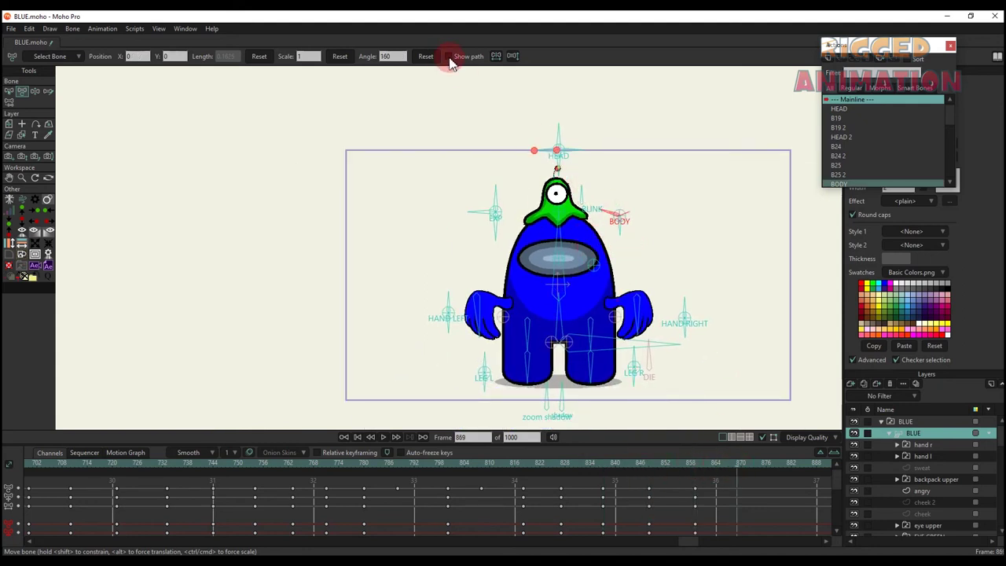
click(425, 55)
click(737, 465)
key(ctrl+v)
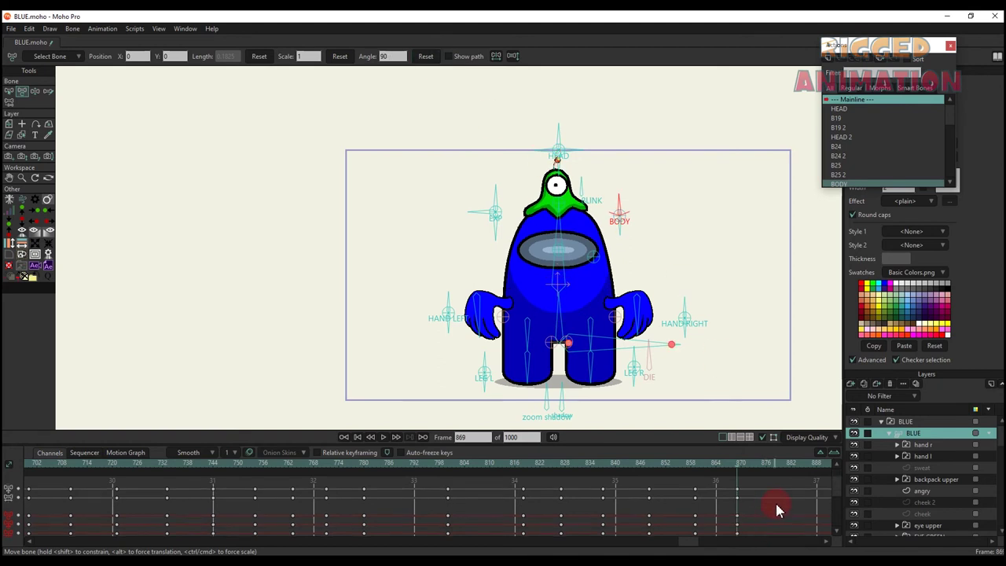
Test and reset the zoom shadow bone, and reposition the shadow bone under the feet at frame 886.
drag(775, 502, 477, 504)
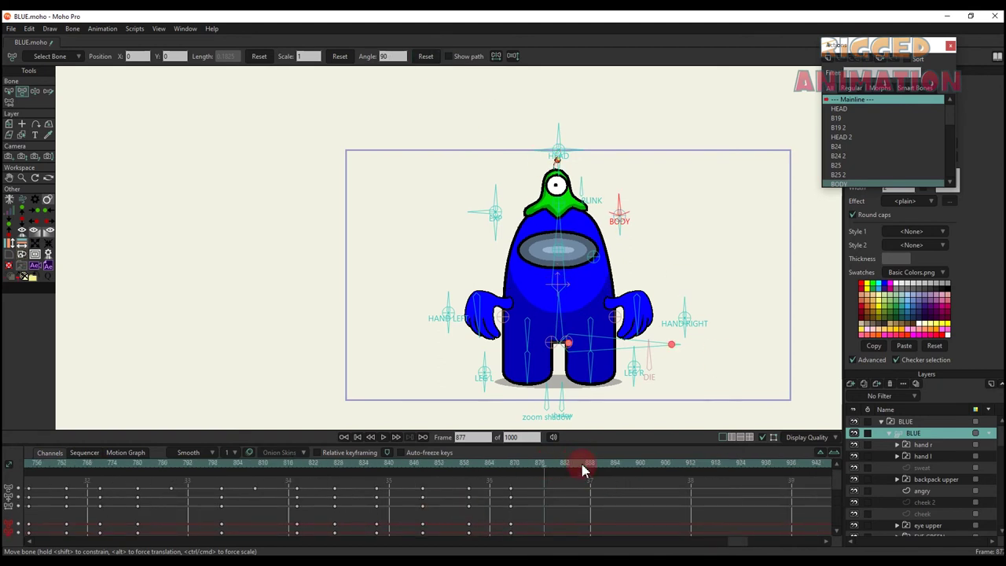
scroll(560, 419, up, 3)
drag(537, 376, 543, 315)
click(428, 60)
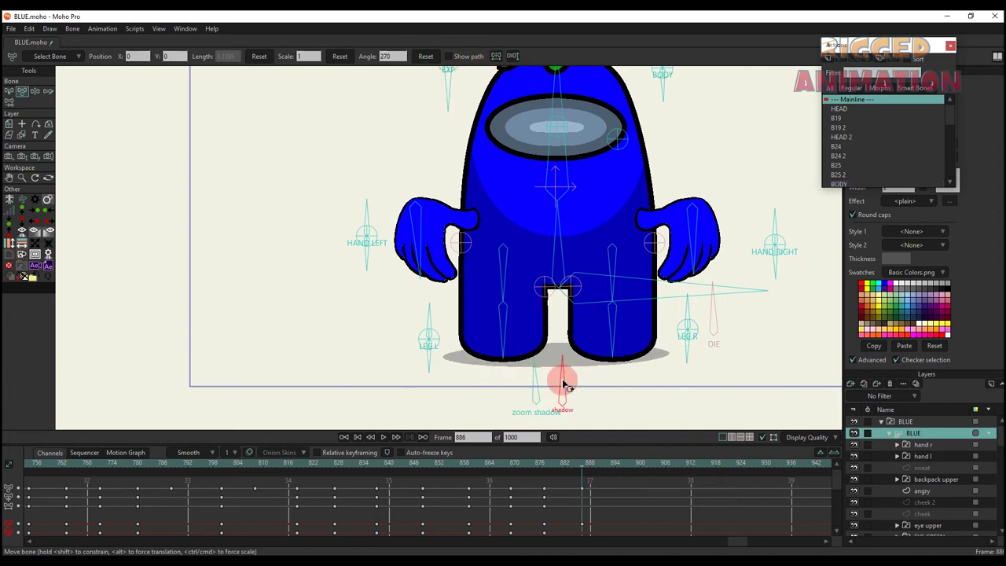
mouse_move(558, 380)
mouse_down()
mouse_move(391, 397)
mouse_move(385, 407)
mouse_move(557, 388)
mouse_move(550, 396)
mouse_up()
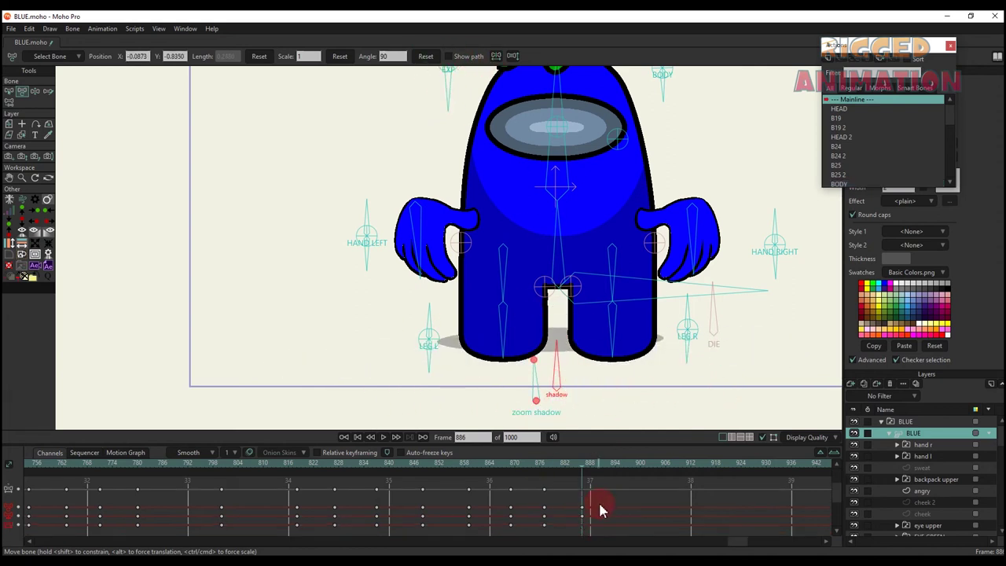
scroll(445, 308, down, 1)
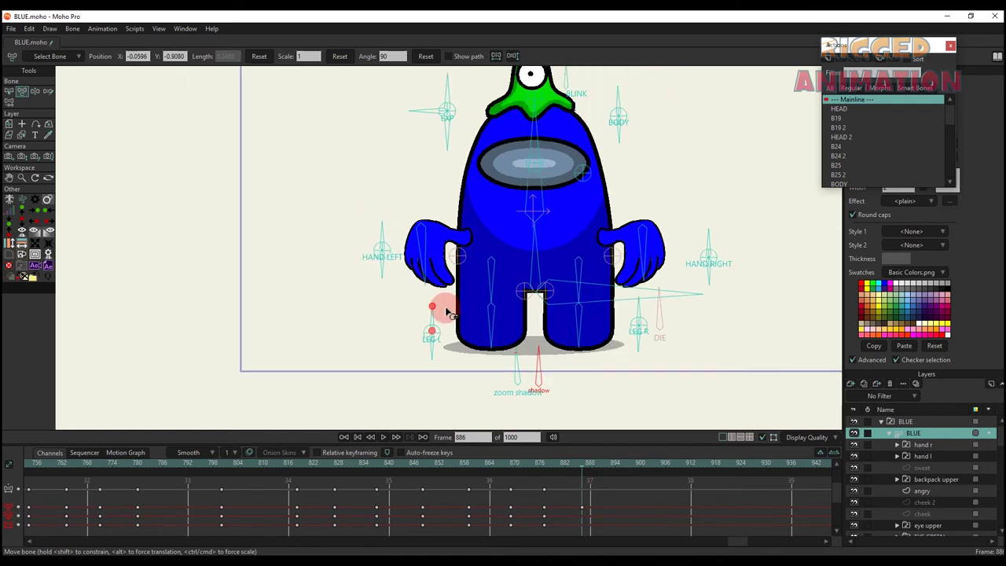
Adjust the LEG L bone and rotate the HAND LEFT bone to 120° at frame 886.
scroll(444, 309, up, 1)
drag(445, 309, 447, 343)
drag(366, 267, 270, 246)
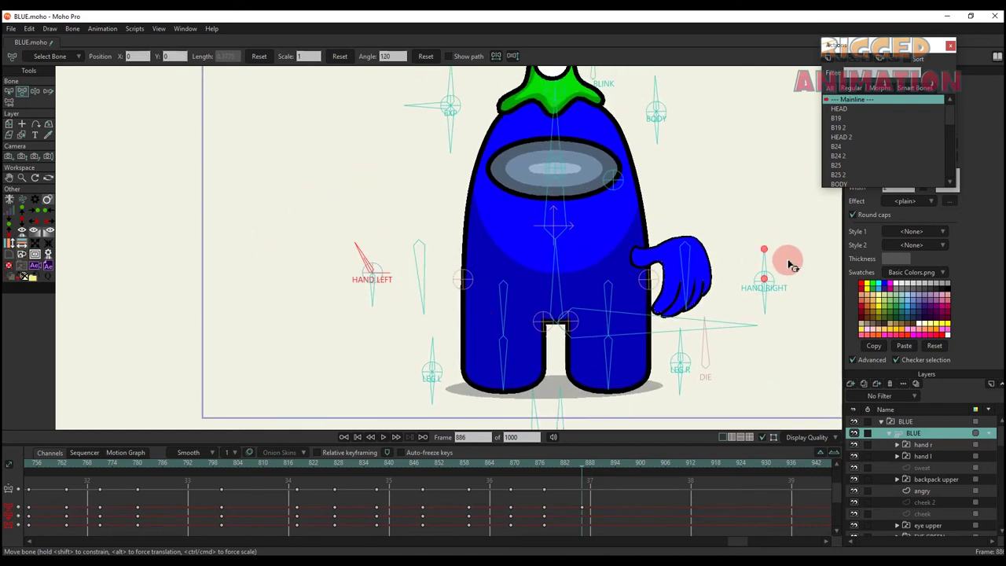
Test the HAND RIGHT bone's poses at frame 886, and reset the angles of the HAND LEFT and HAND RIGHT bones.
drag(787, 261, 834, 310)
drag(367, 259, 414, 275)
click(425, 59)
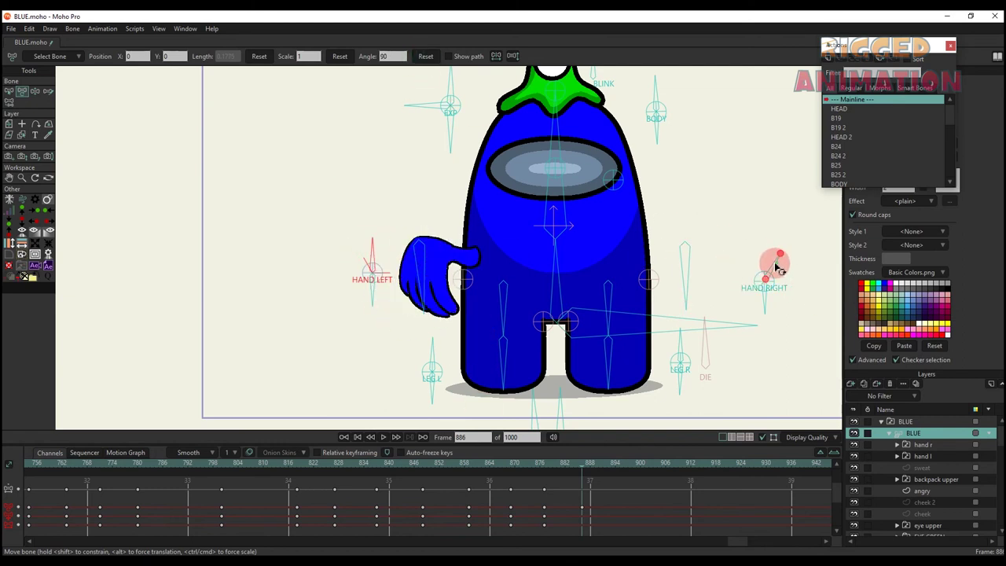
drag(774, 265, 685, 265)
click(428, 59)
scroll(436, 296, down, 1)
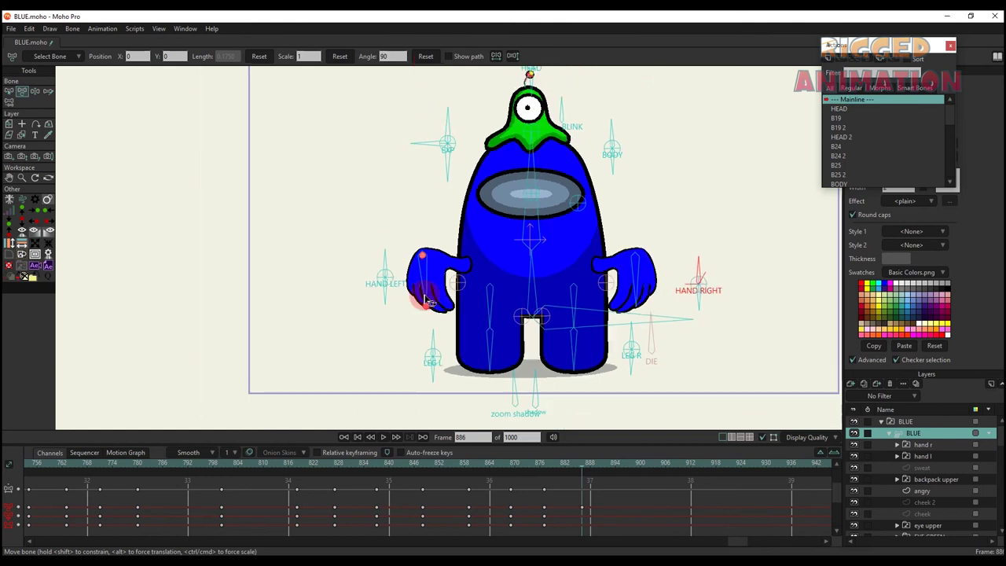
Try further poses by rotating the HAND LEFT bone and the HAND RIGHT bone, resetting the angle of each.
drag(385, 281, 212, 205)
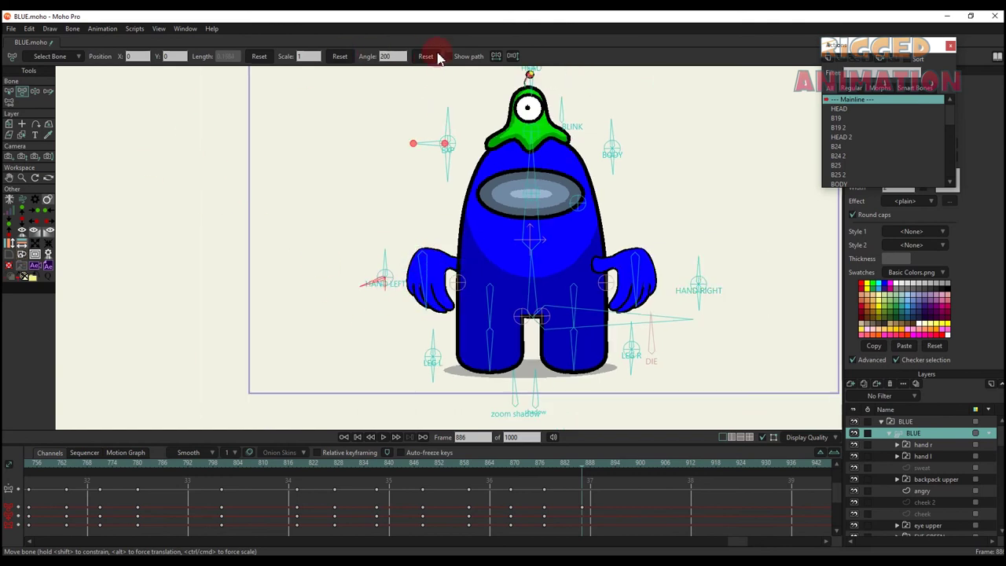
click(700, 274)
drag(696, 299, 768, 246)
click(431, 60)
scroll(441, 338, up, 1)
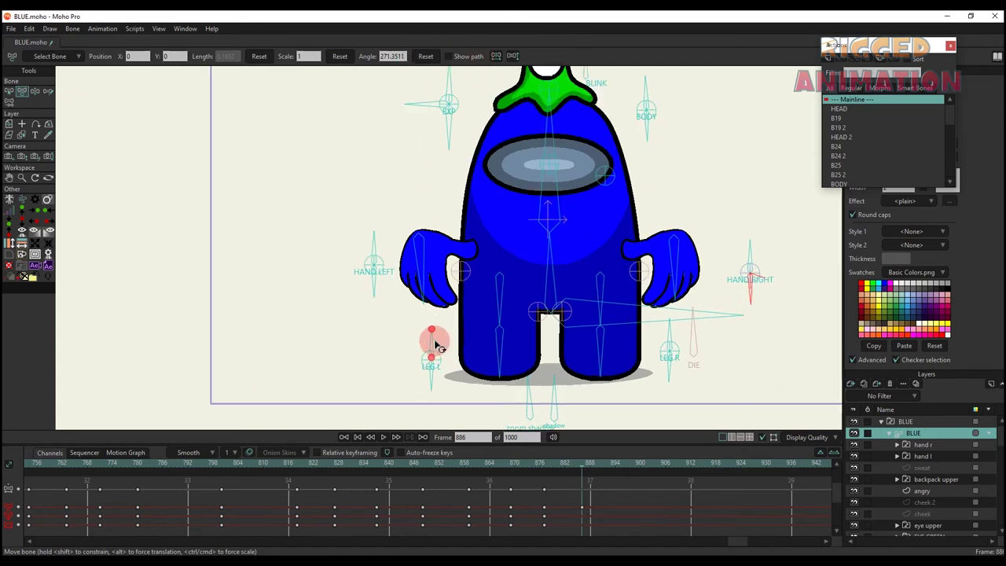
Test the leg controls by rotating the LEG L and LEG R bones, and reset their angles.
drag(435, 341, 507, 374)
click(436, 60)
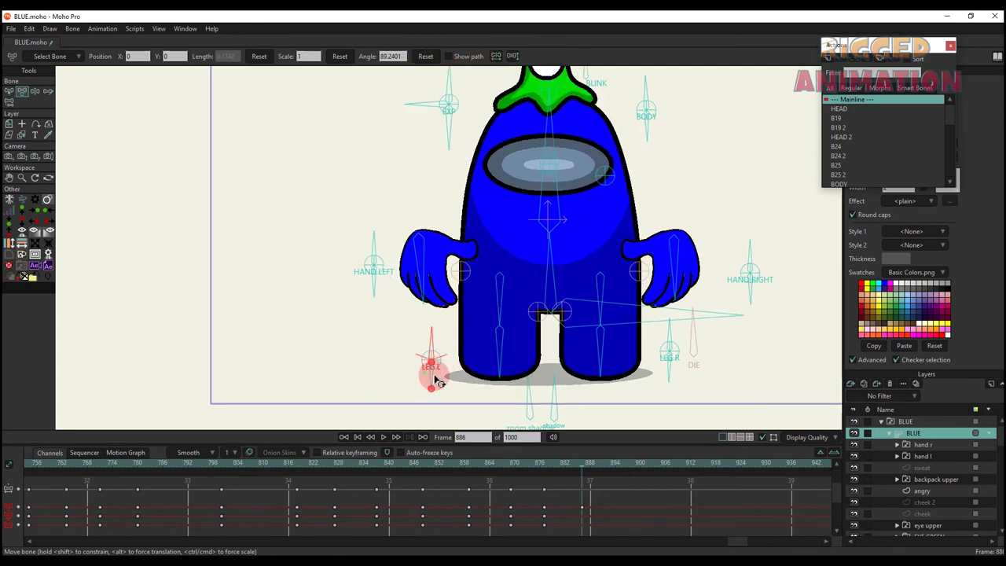
click(669, 349)
drag(716, 377, 676, 318)
click(638, 364)
click(426, 58)
Try turning the character in several directions with the HEAD bone, resetting its angle after each turn.
scroll(581, 157, down, 1)
drag(581, 158, 547, 242)
drag(542, 241, 536, 220)
scroll(526, 101, up, 1)
drag(527, 102, 556, 123)
click(426, 58)
drag(493, 140, 505, 184)
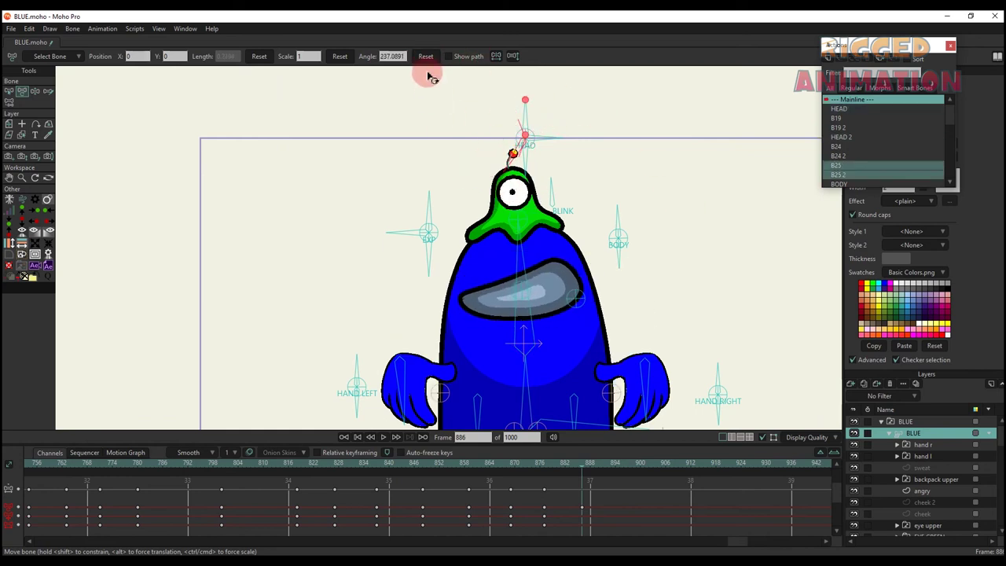
click(426, 58)
drag(547, 139, 552, 216)
click(427, 57)
drag(525, 169, 630, 123)
click(426, 58)
Try moving the visor's centre bone and rotating the BODY bone at frame 886, and undo the changes.
scroll(616, 203, down, 1)
drag(565, 294, 511, 237)
scroll(525, 189, down, 2)
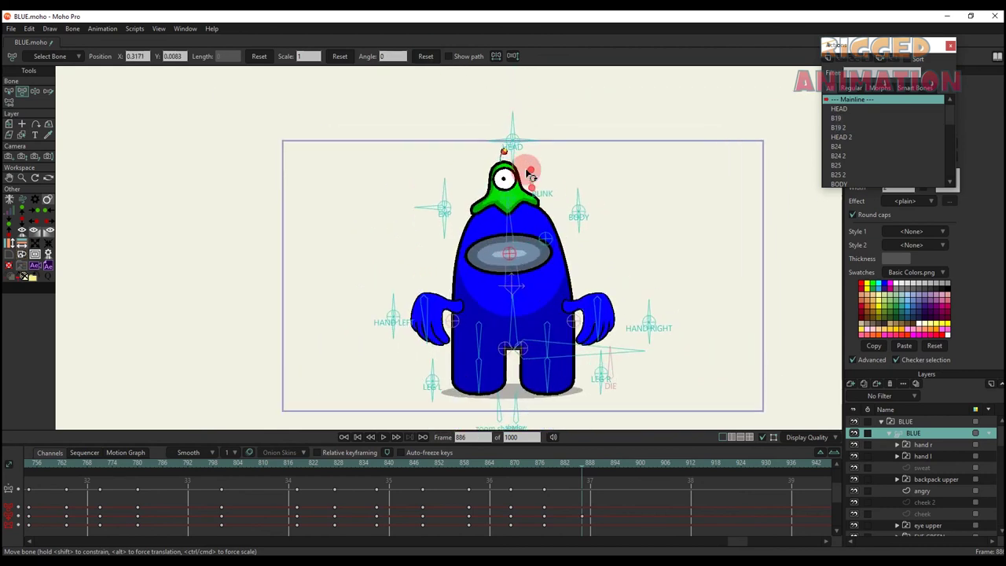
scroll(541, 174, down, 3)
scroll(570, 196, up, 2)
drag(569, 205, 564, 226)
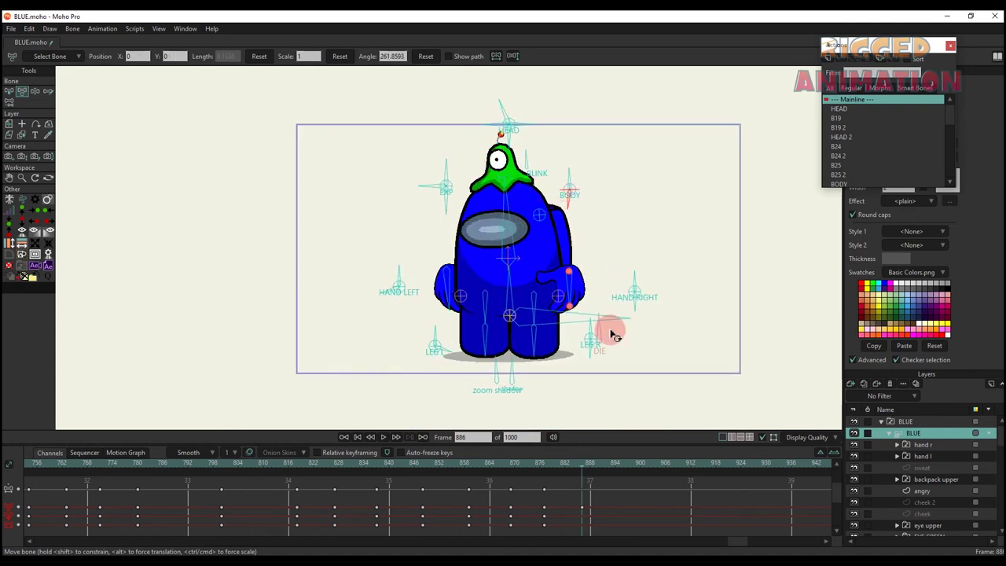
scroll(594, 504, down, 1)
key(ctrl+z)
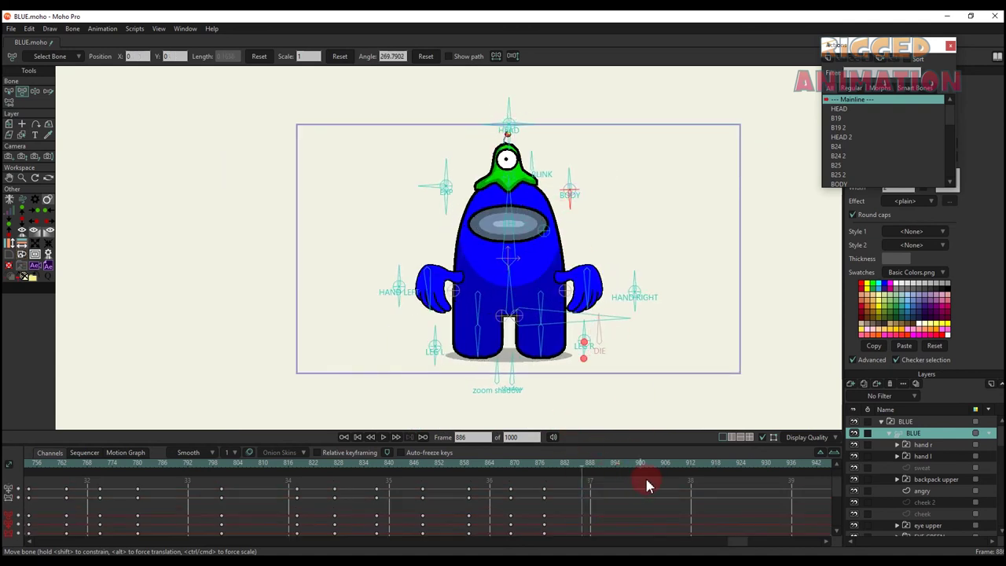
Set the animation's end frame to 912 and play it from the beginning of the timeline.
click(696, 463)
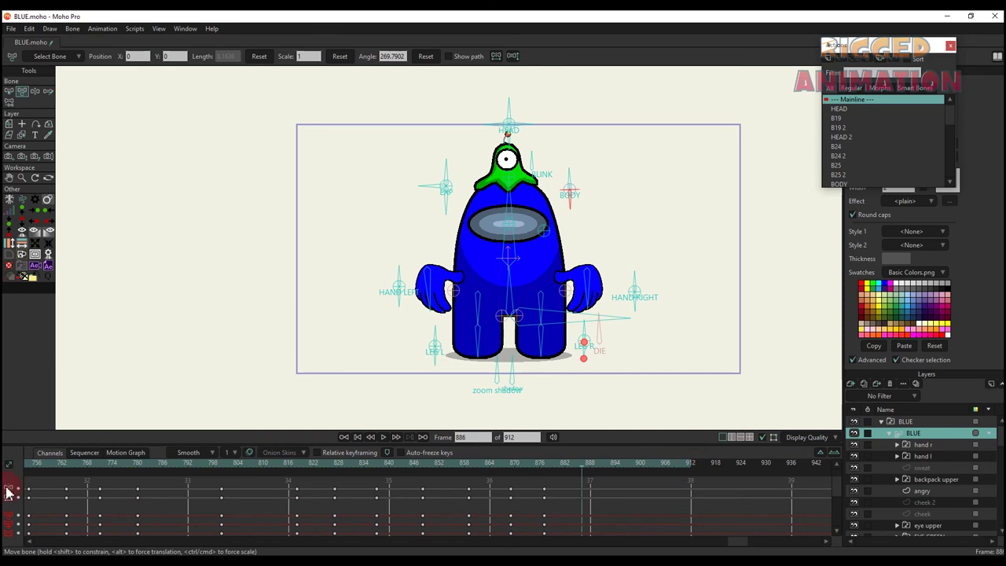
drag(731, 542, 36, 538)
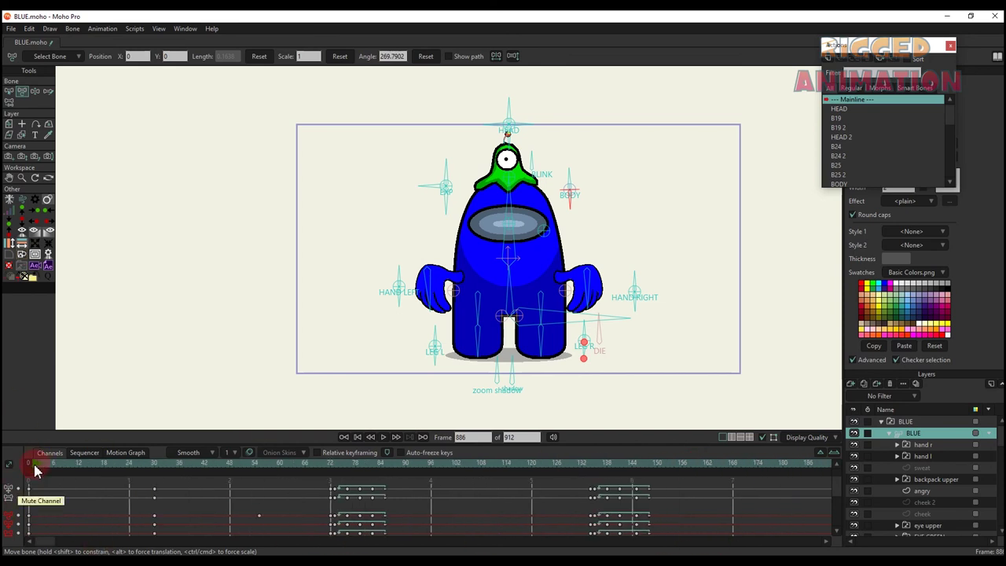
click(31, 465)
key(space)
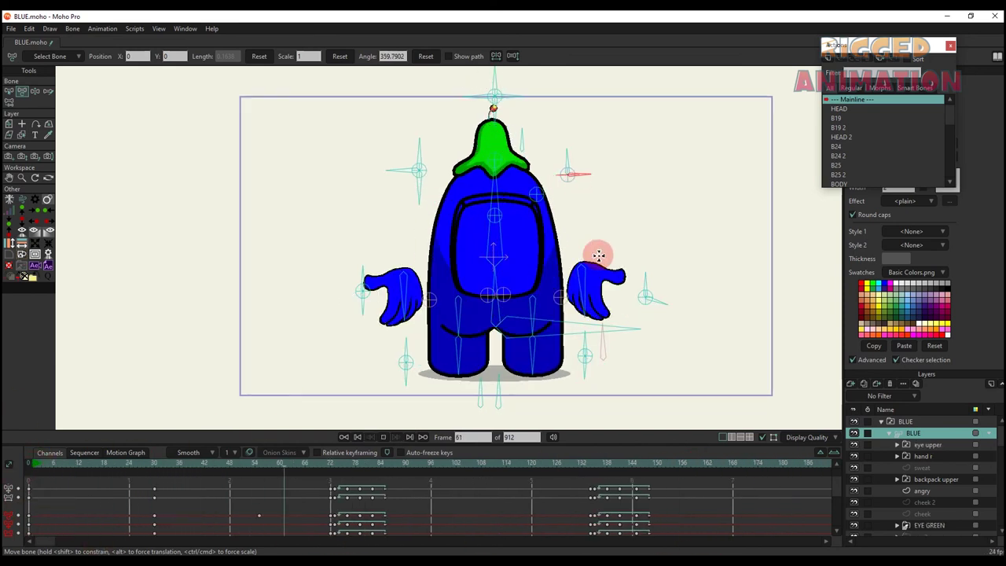
click(951, 49)
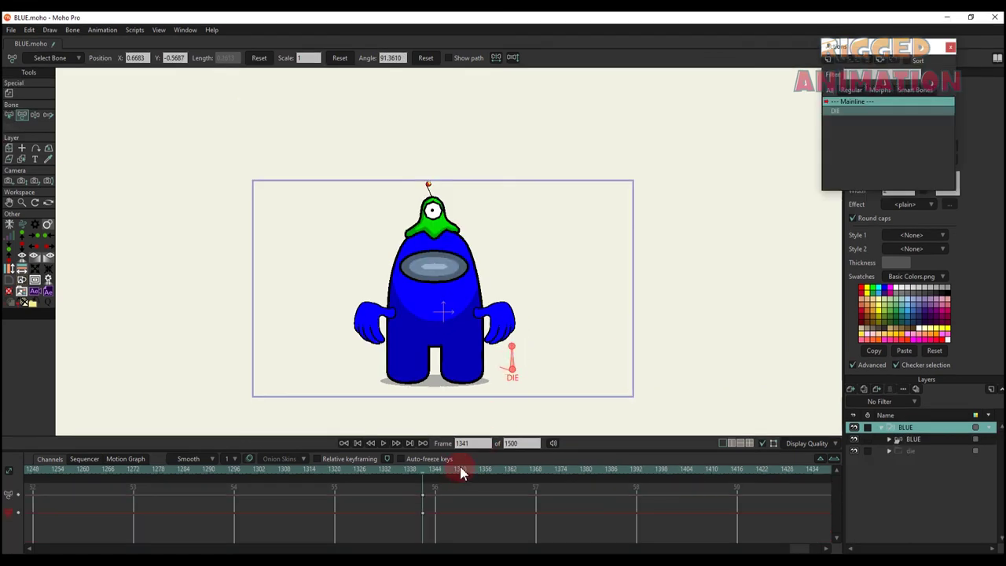
Keyframe the DIE bone at 161.3609° on frame 1350, hold that pose, and rotate the bone back at frame 1370.
click(460, 469)
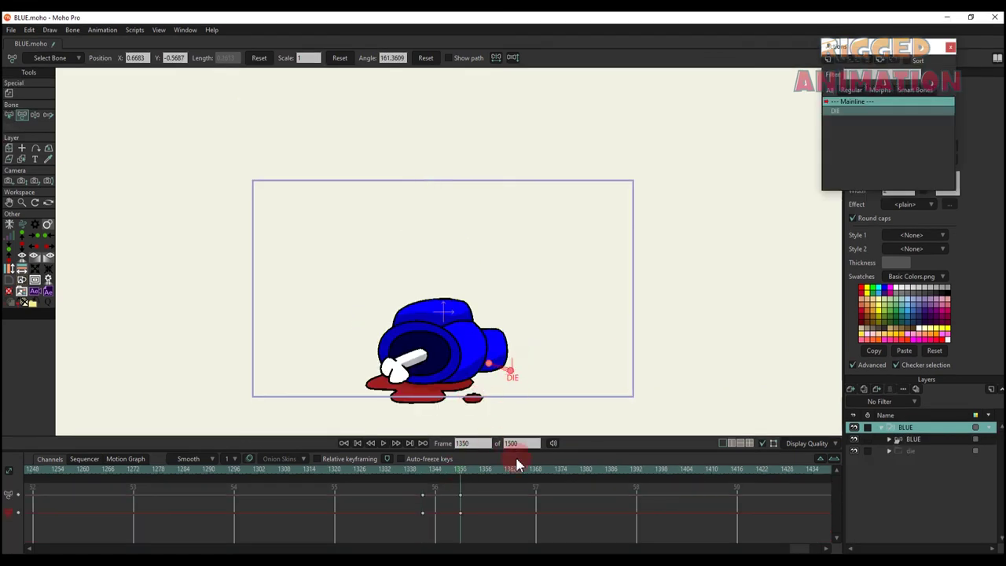
click(518, 469)
click(502, 368)
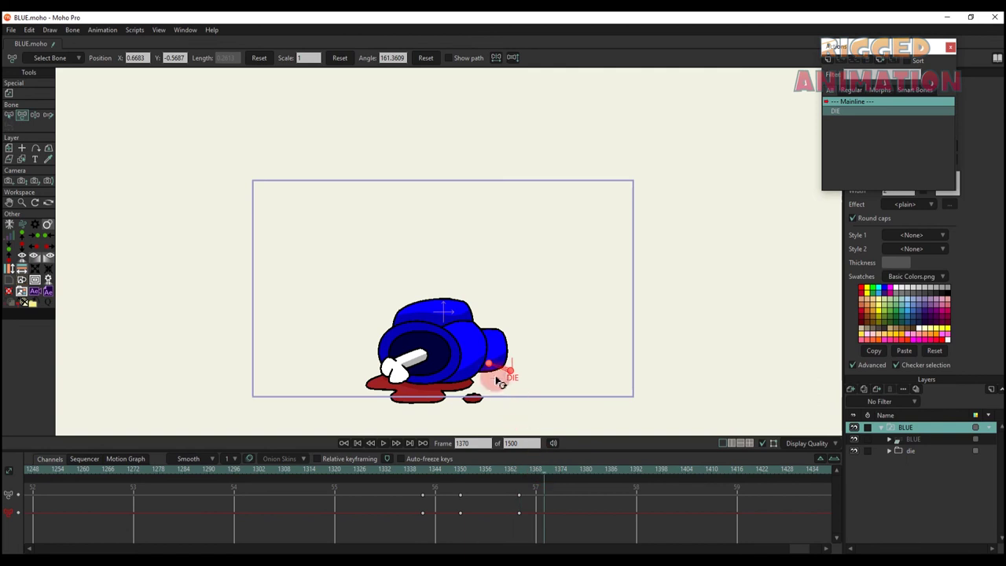
drag(497, 382, 592, 330)
key(space)
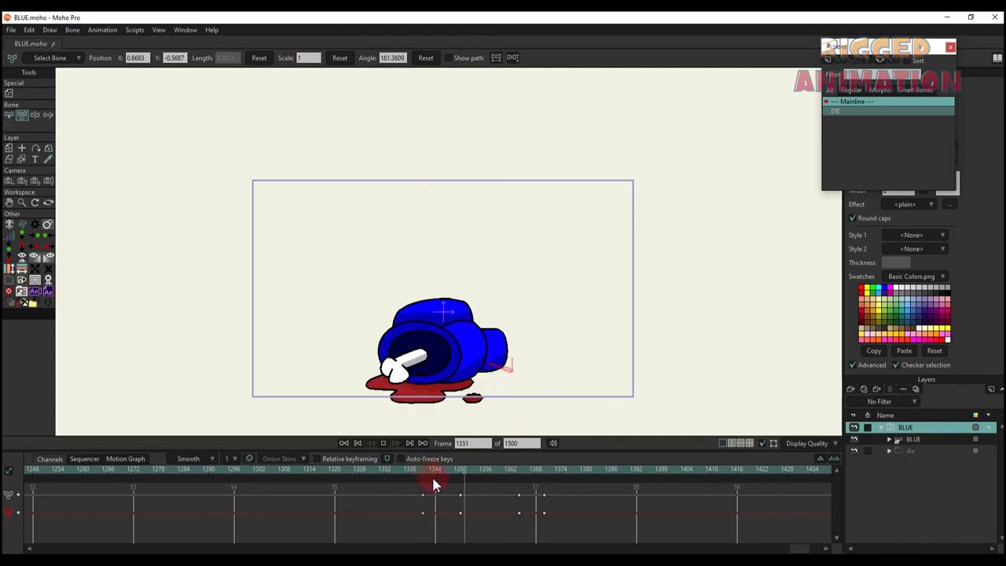